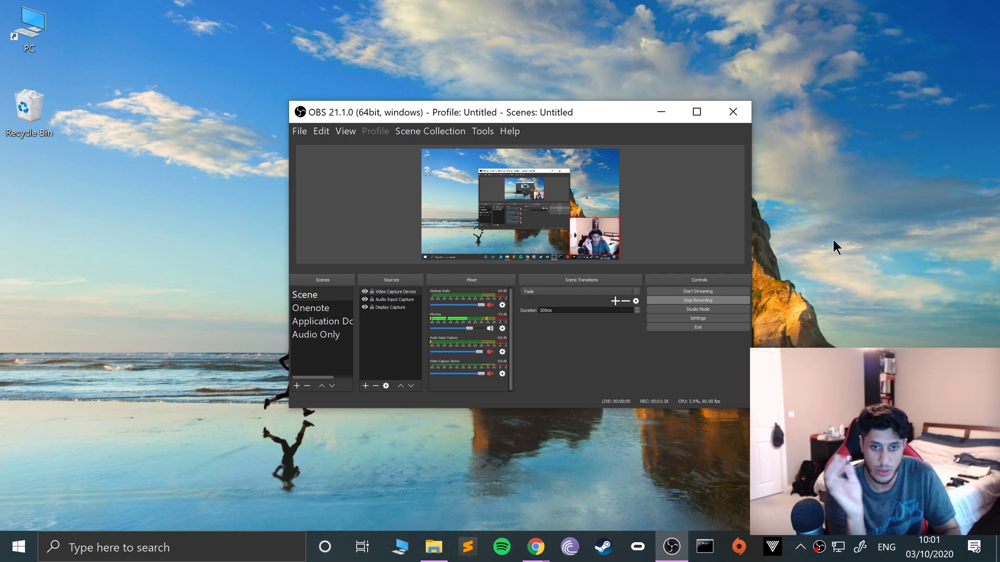
- Switch to Chrome, search Google for scptoolkit, and open the ScpToolkit download page on SourceForge
click(671, 114)
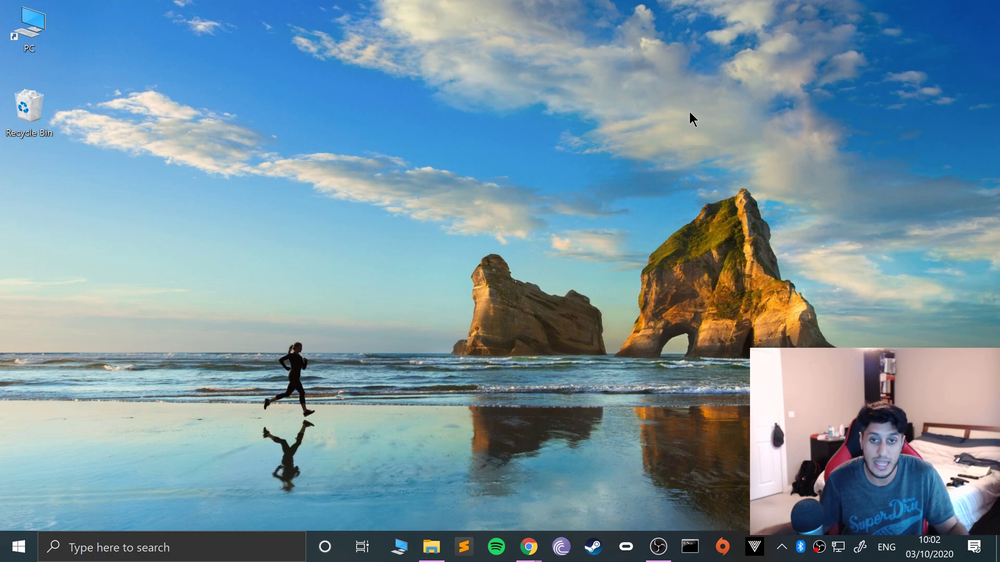
mouse_move(530, 546)
click(556, 500)
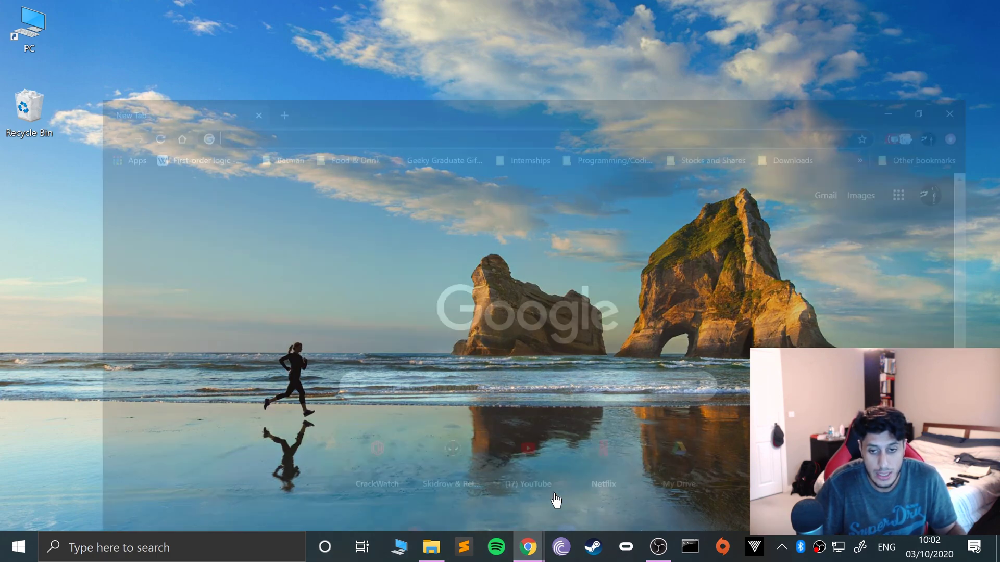
text(scptoolkit)
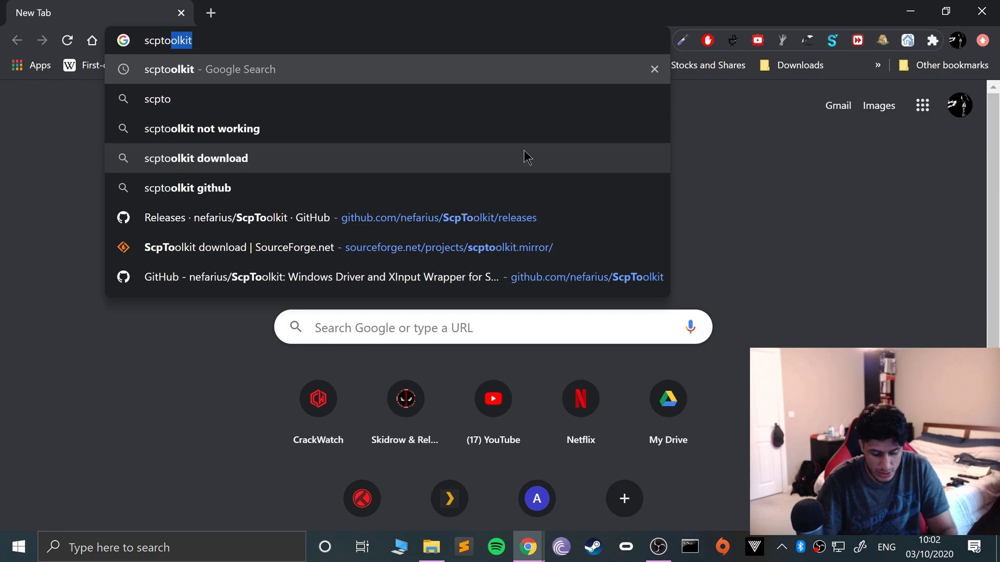
key(Return)
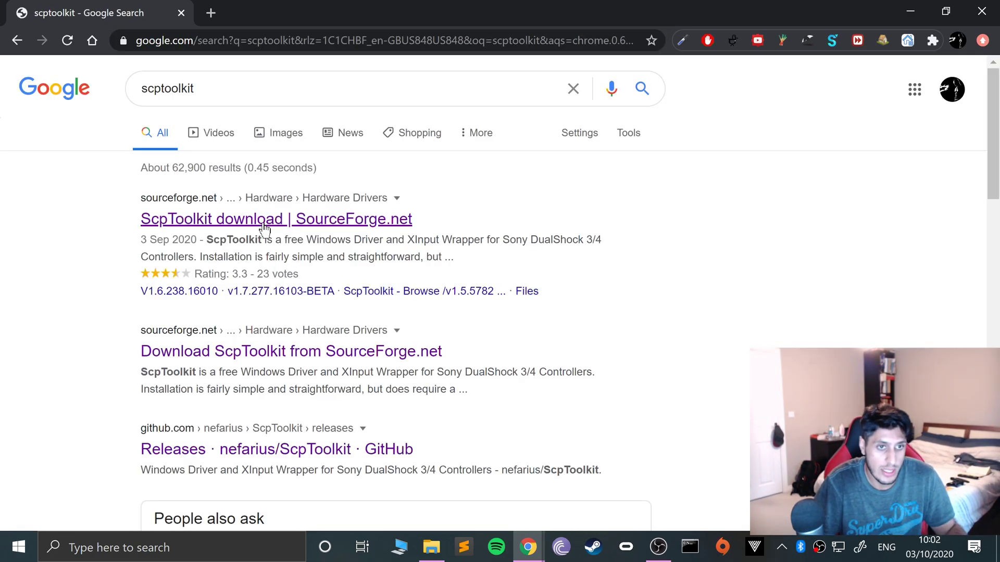
click(289, 222)
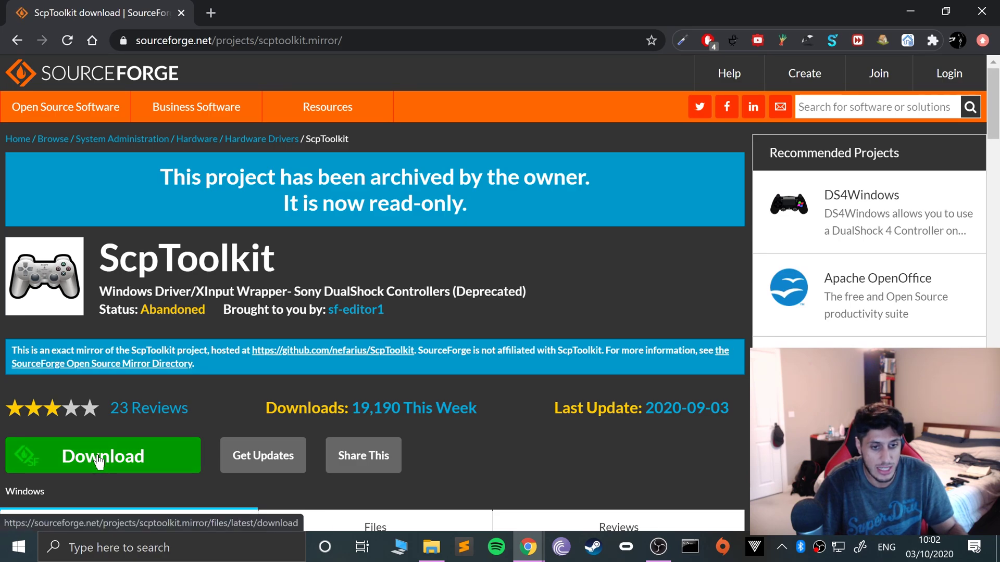
- Start downloading ScpToolkit_Setup.exe from SourceForge and cancel the download
click(99, 457)
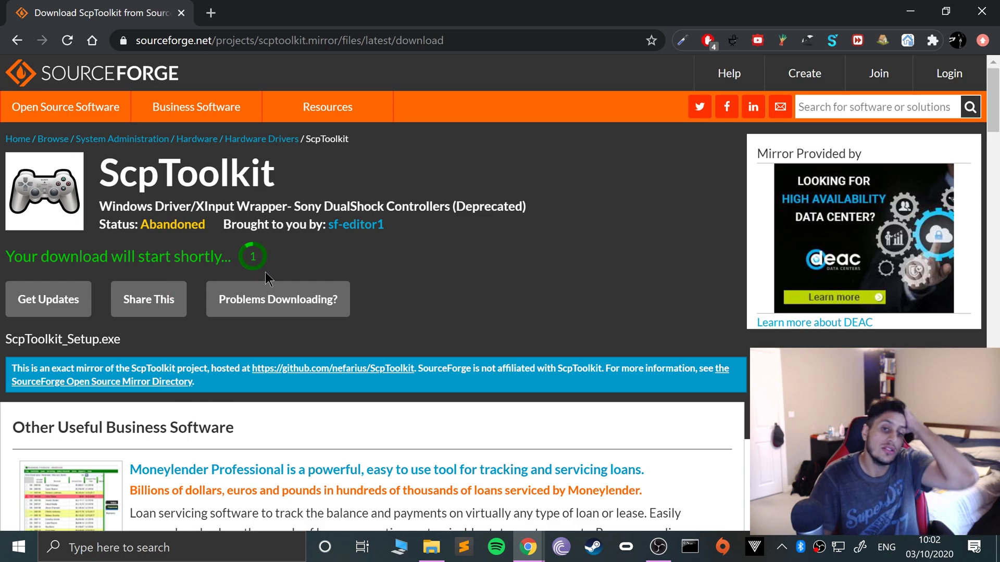
click(163, 514)
click(172, 486)
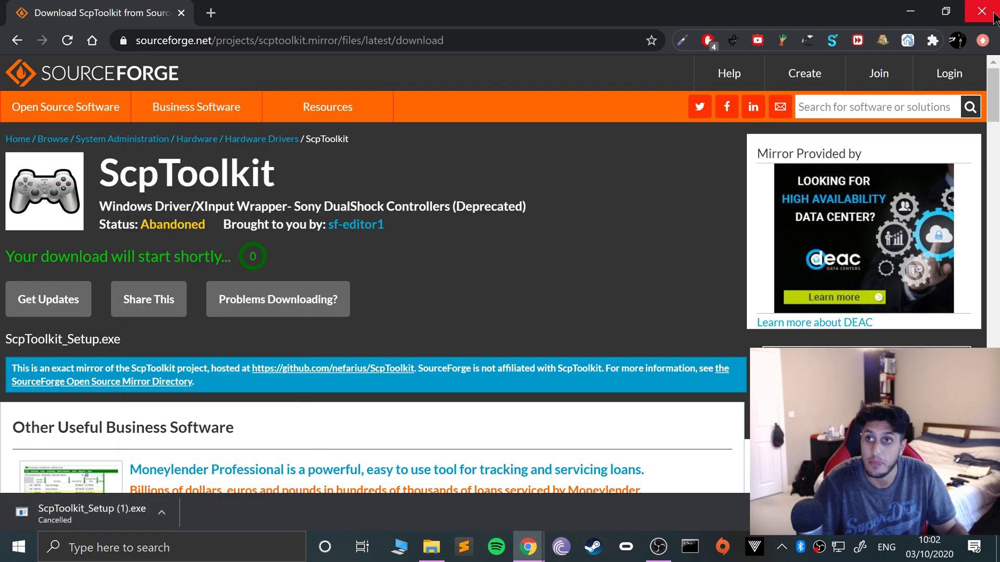
- Switch to File Explorer, run ScpToolkit_Setup.exe from the Chrome folder, and accept the license terms to continue
click(910, 11)
click(431, 547)
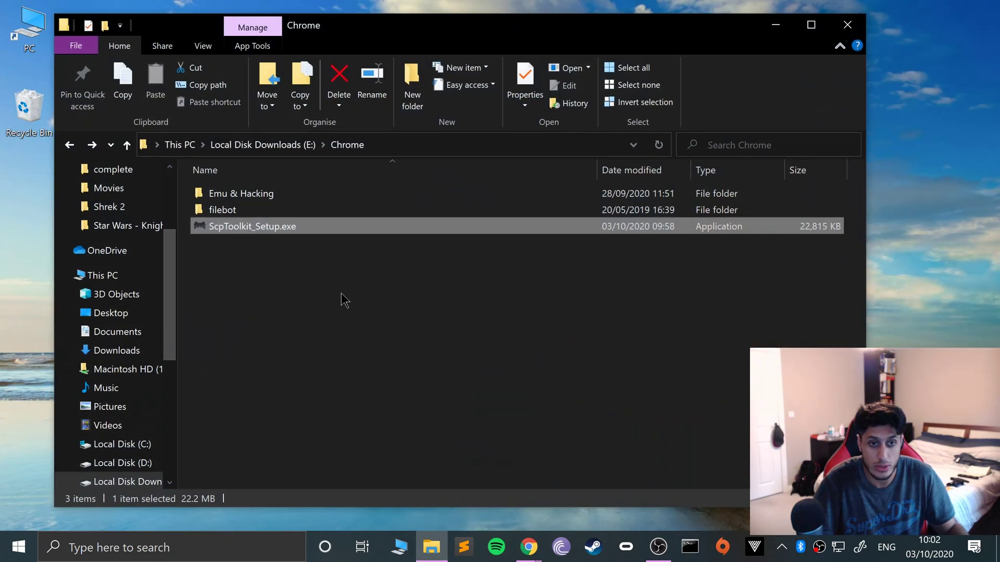
key(Return)
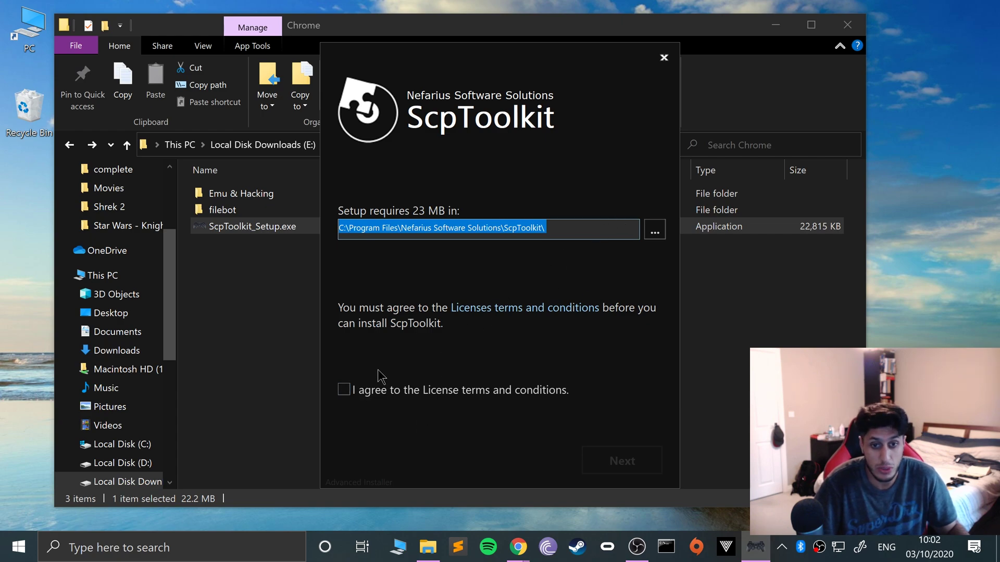
click(345, 389)
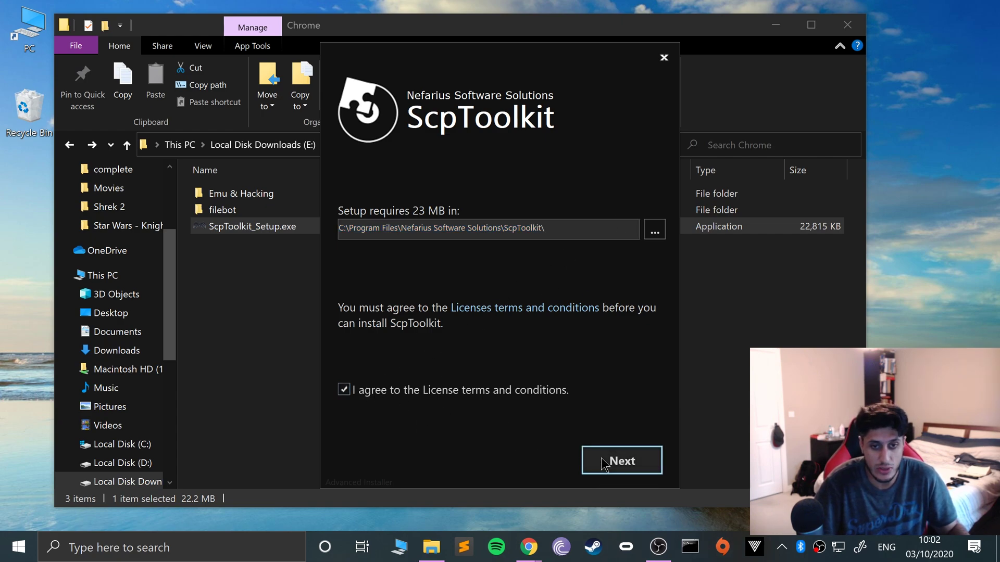
click(619, 460)
- Add the ScpToolkit Bluetooth Pair Utility to the features to be installed and check the rest of the feature list
scroll(423, 338, down, 1)
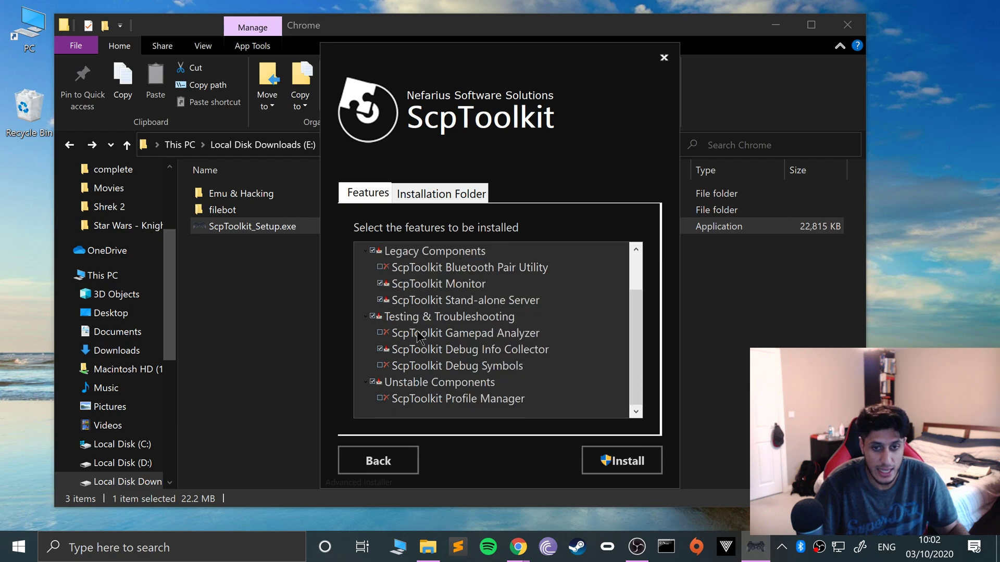
click(379, 268)
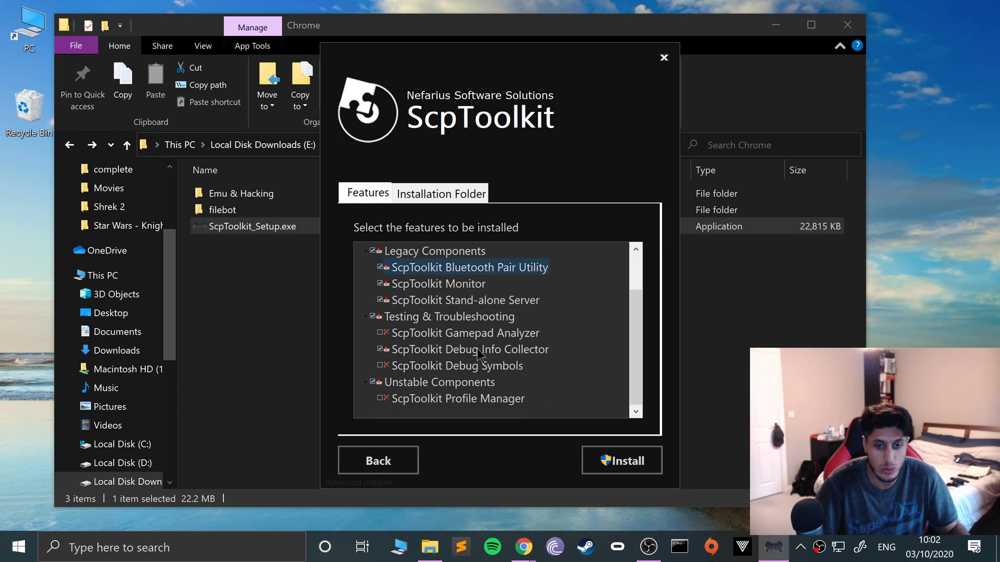
scroll(477, 348, up, 1)
scroll(477, 348, down, 1)
scroll(477, 348, up, 1)
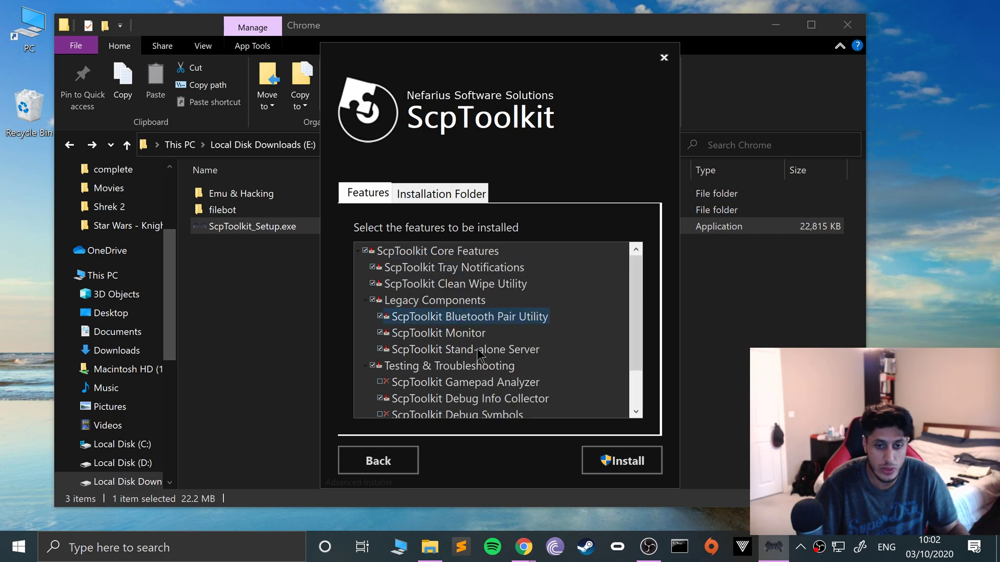
- Check the installation folder, keep it as it is, and install ScpToolkit with administrator approval
click(442, 192)
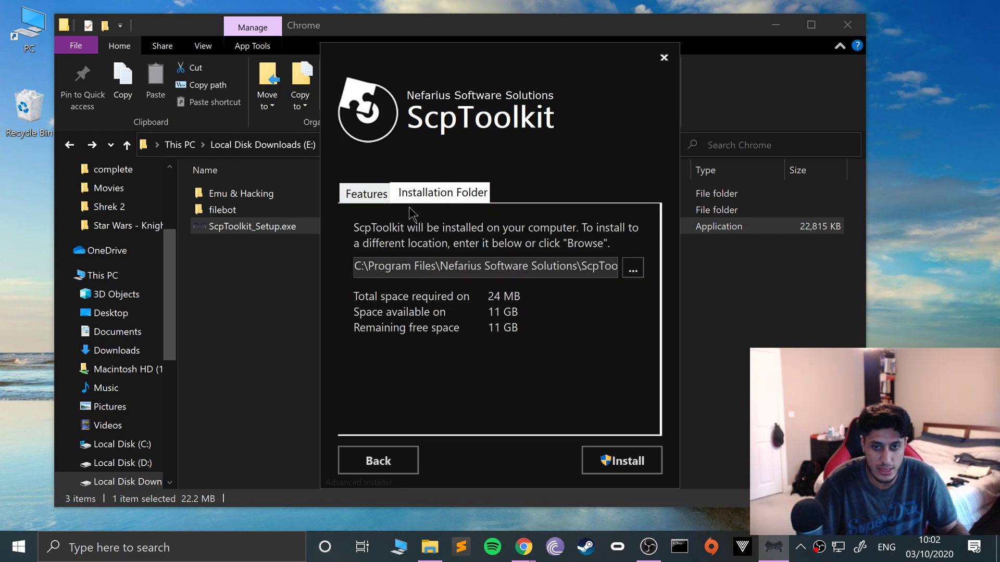
click(363, 190)
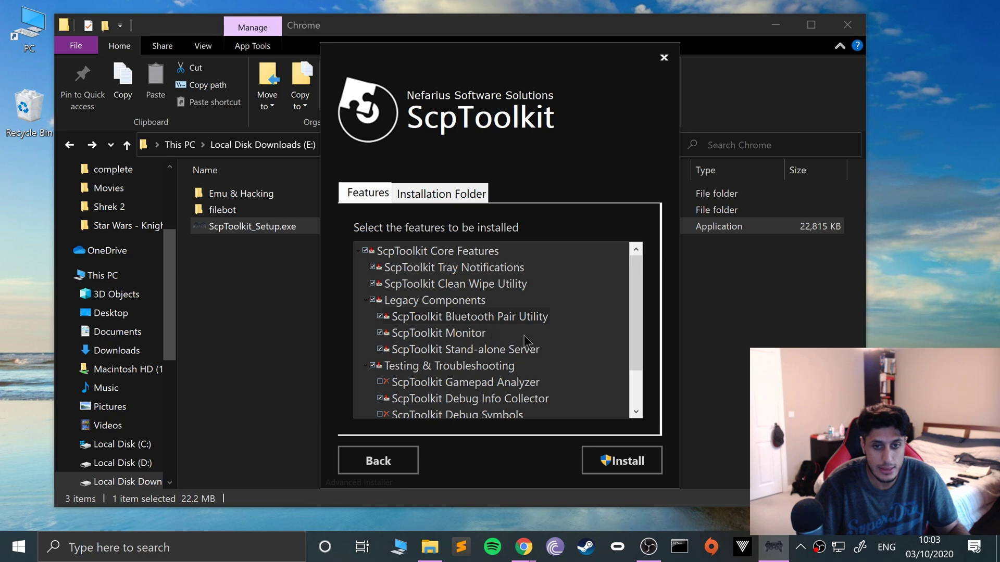
click(591, 460)
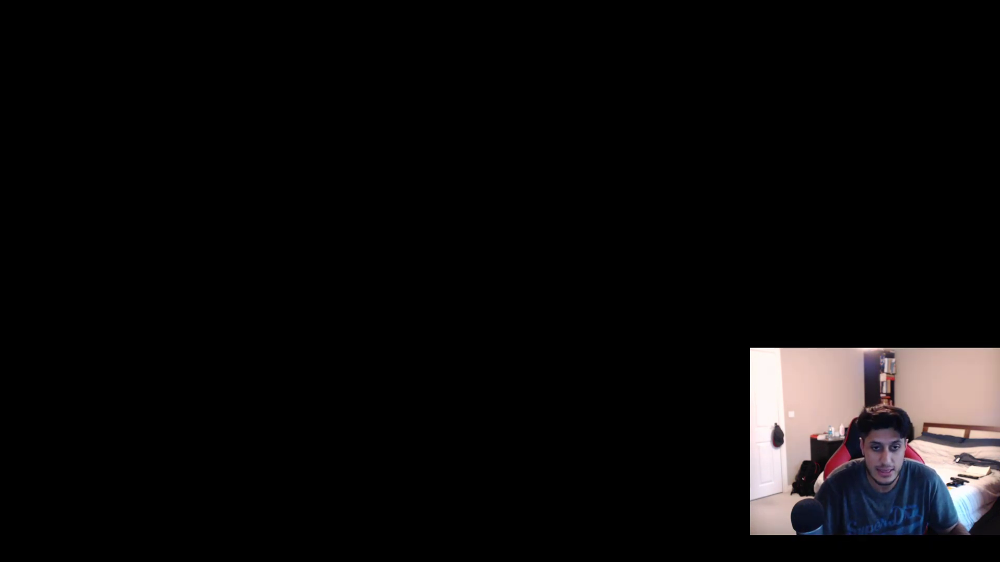
click(565, 305)
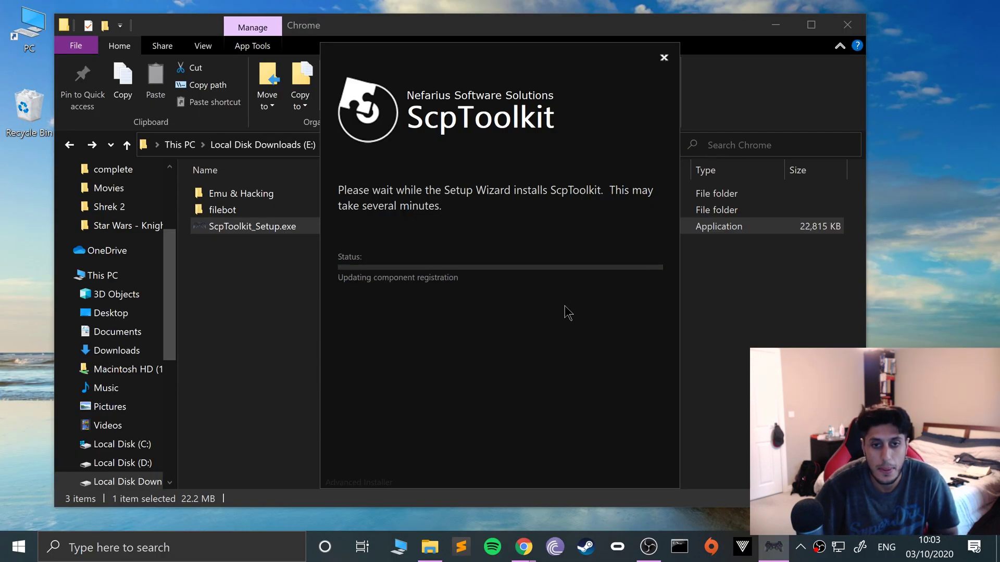
- Open the Windows USB game controllers settings and move the Game Controllers window clear of the installer
click(2, 551)
text(game)
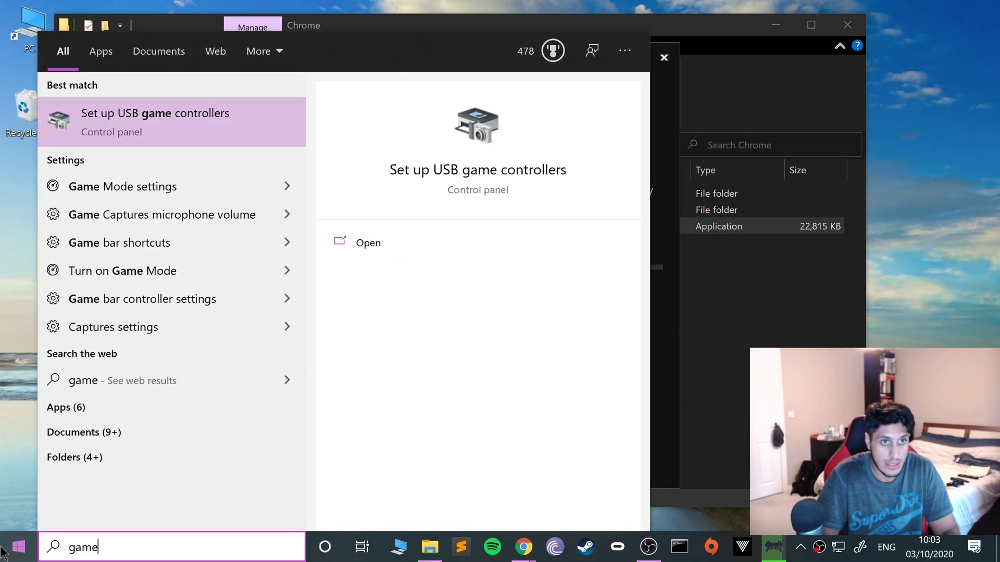
key(Escape)
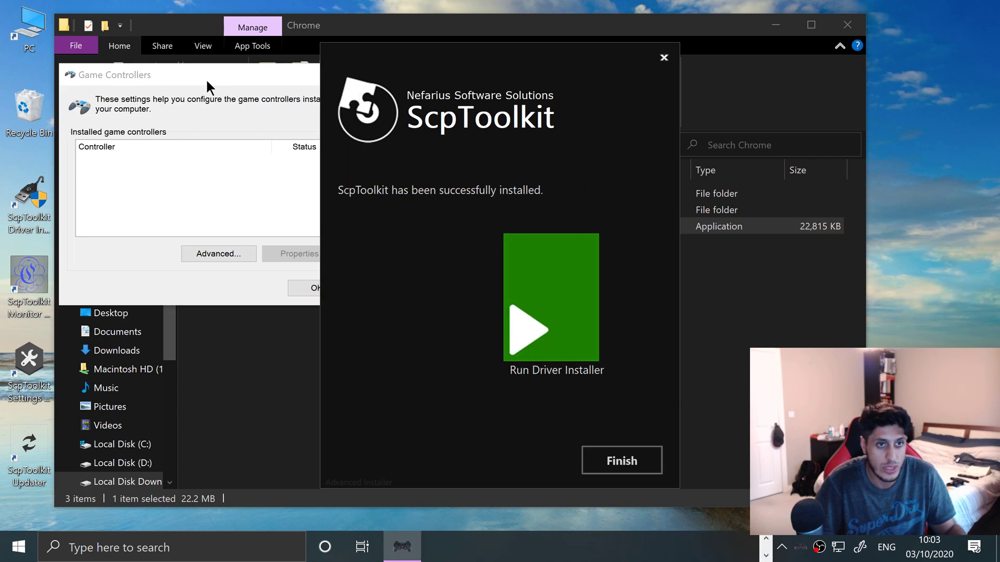
drag(244, 74, 218, 115)
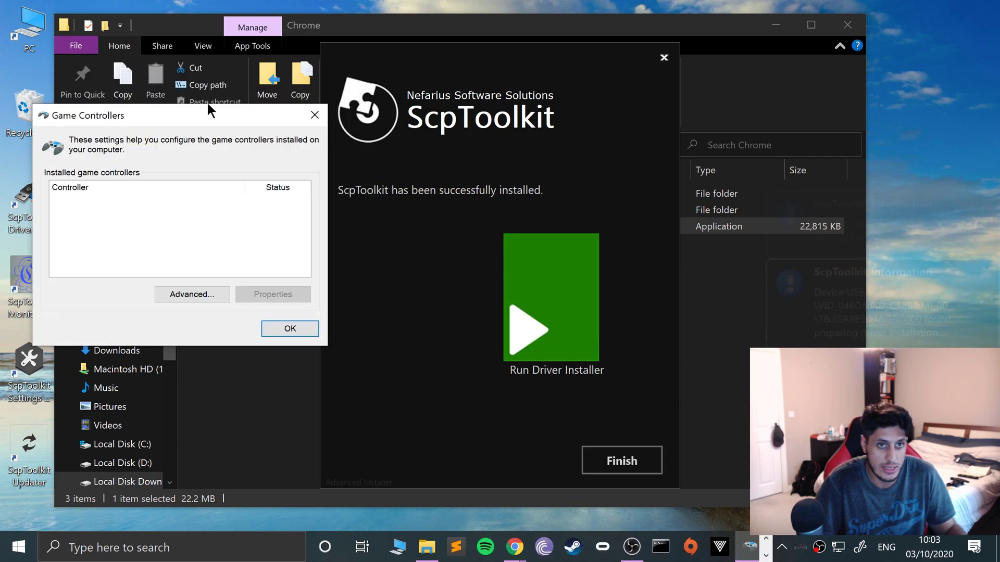
- Run the ScpToolkit Driver Installer with administrator approval and bring its whole window into clear view
click(556, 319)
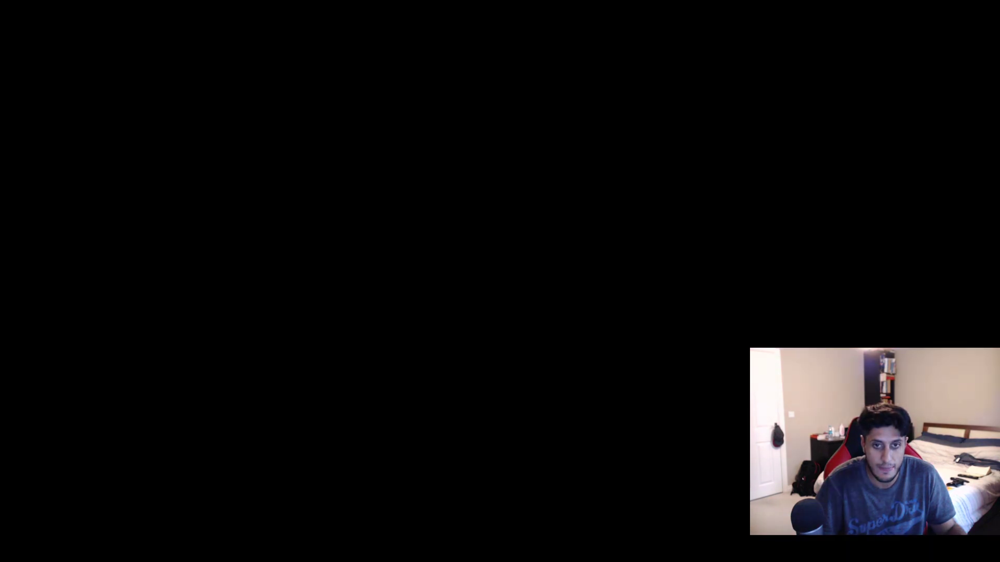
key(alt+y)
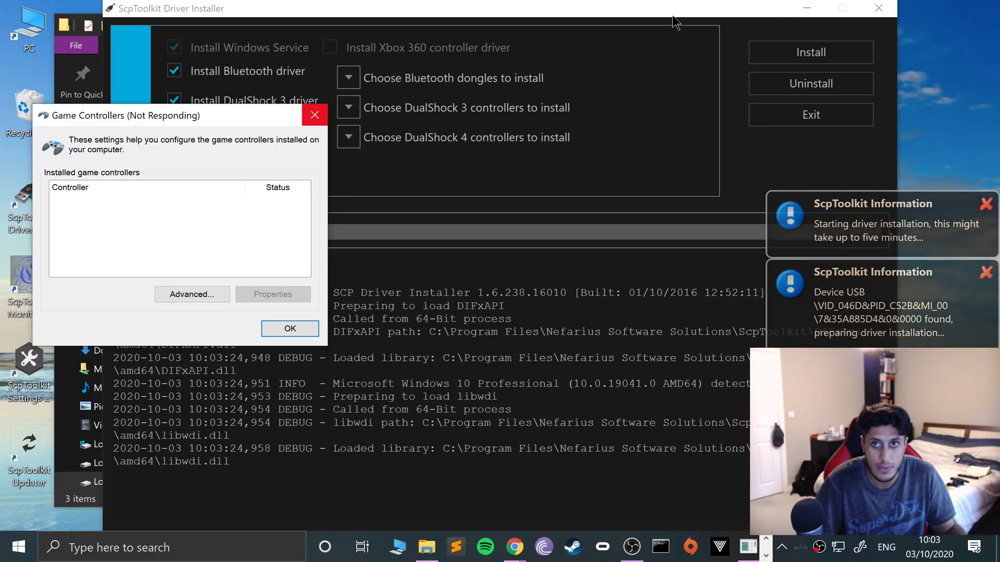
click(776, 25)
drag(458, 68, 505, 11)
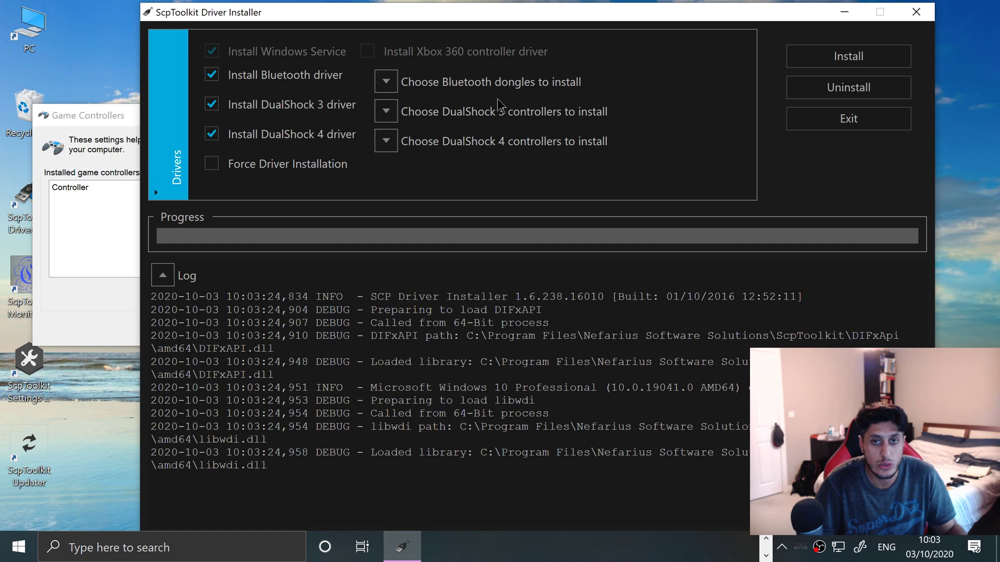
- Expand the Bluetooth dongles to install and look through the devices for the PC's Bluetooth adapter
click(421, 88)
scroll(469, 146, down, 1)
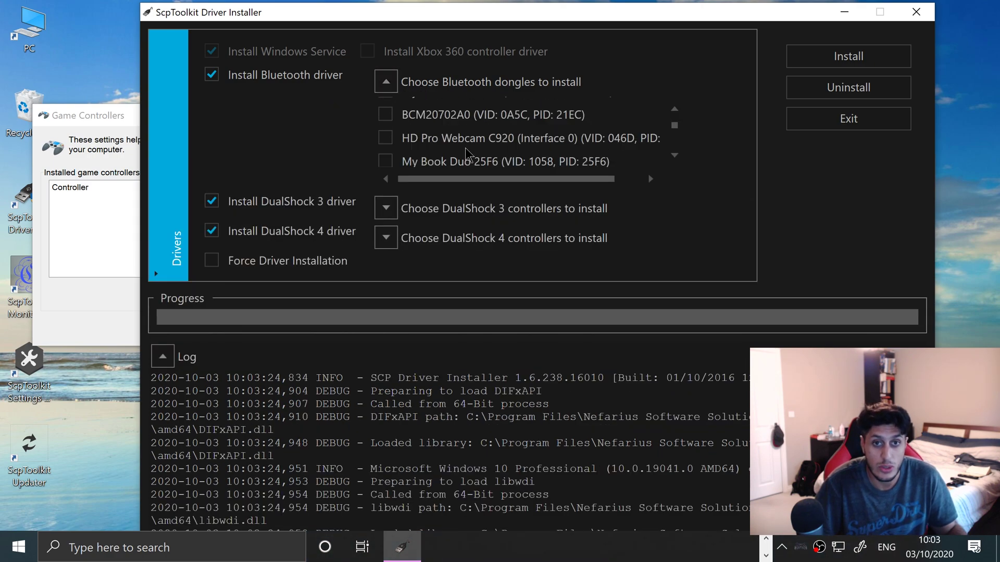
scroll(453, 120, down, 6)
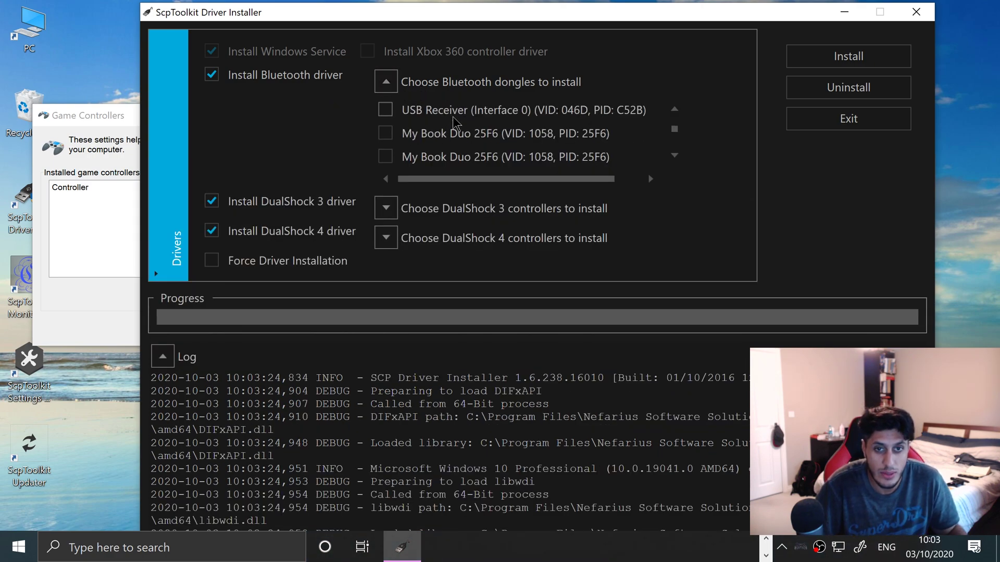
scroll(479, 138, up, 5)
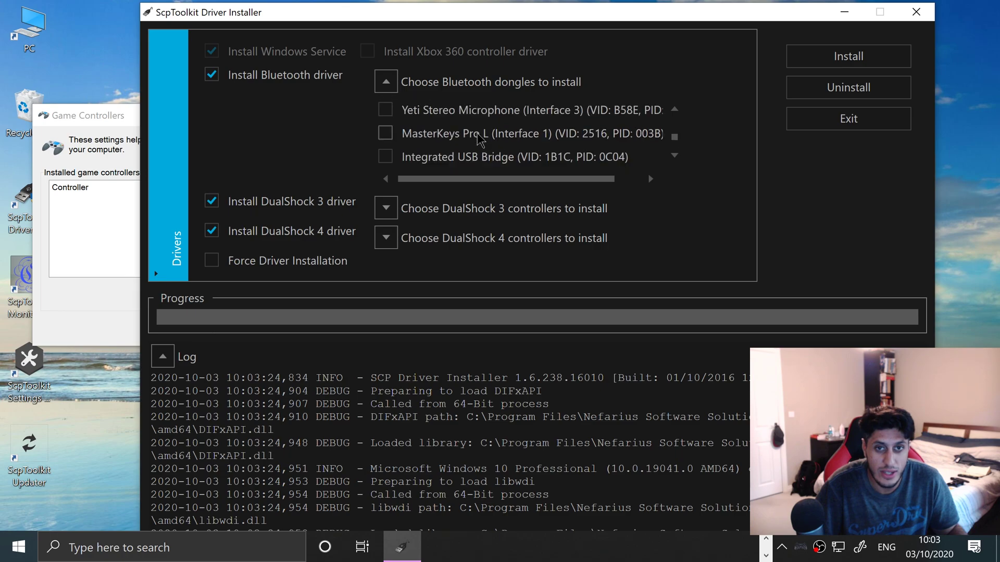
scroll(479, 138, up, 3)
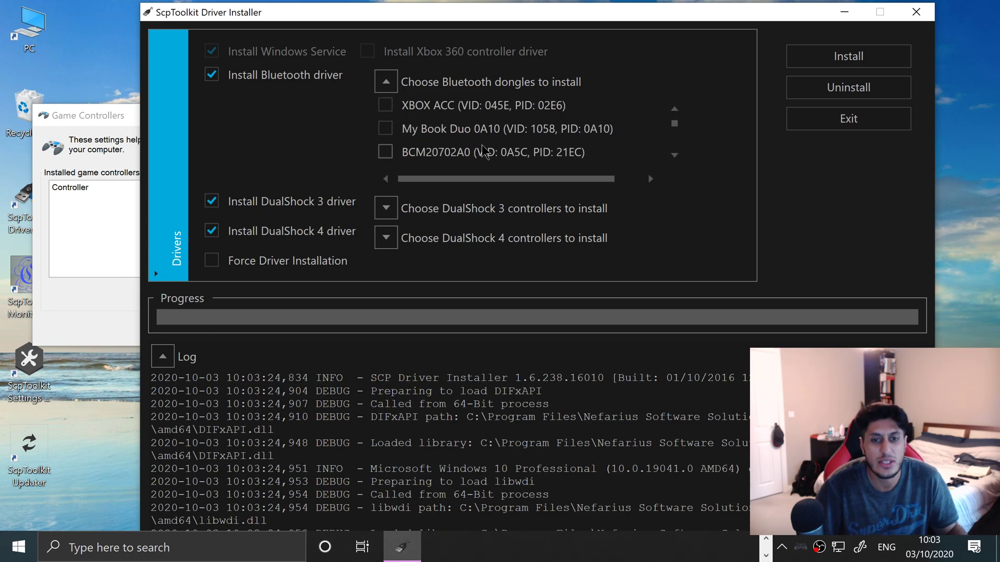
- Identify the Bluetooth adapter in Device Manager and select BCM20702A0 (VID: 0A5C, PID: 21EC) as the Bluetooth dongle to install
click(11, 552)
text(device)
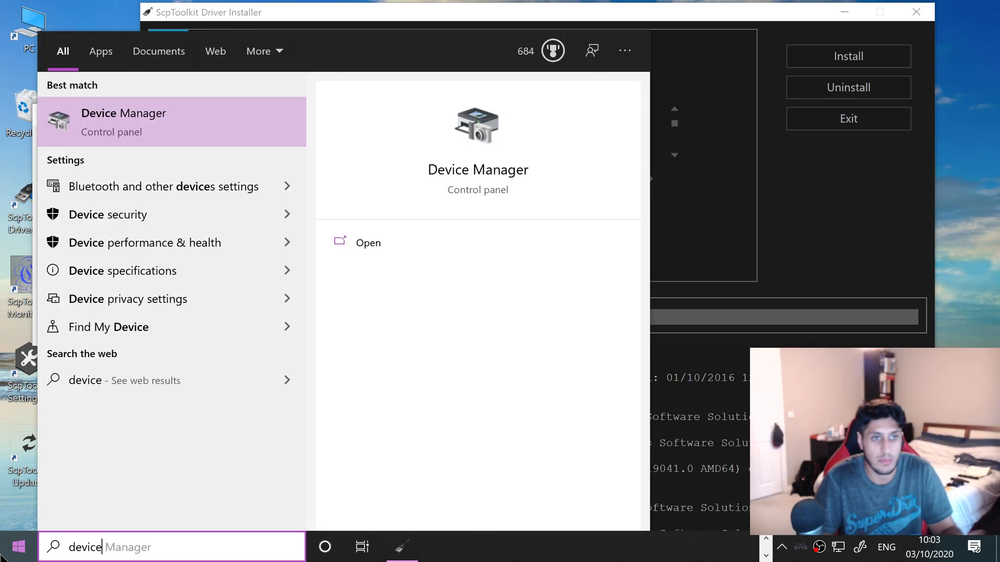
key(Return)
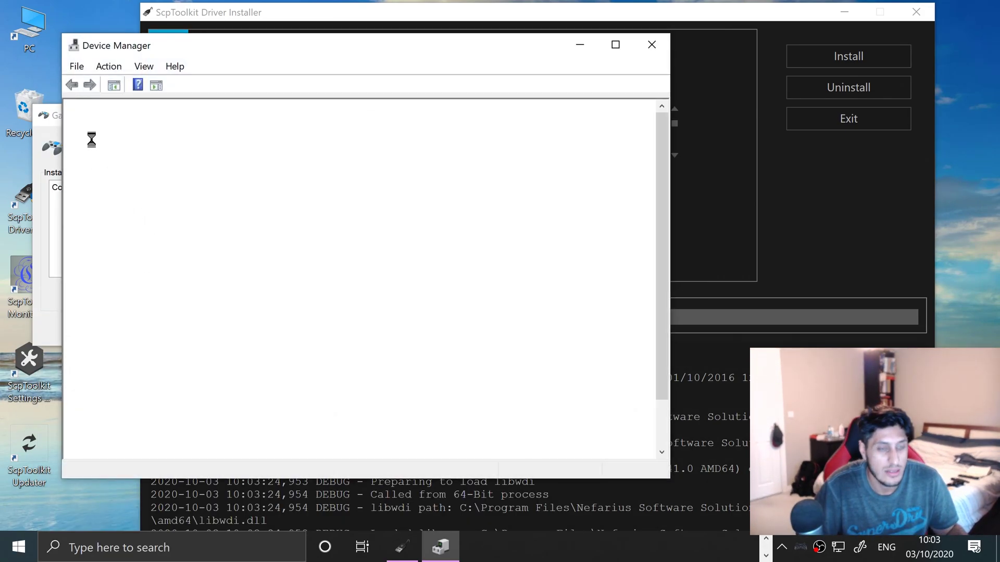
click(92, 135)
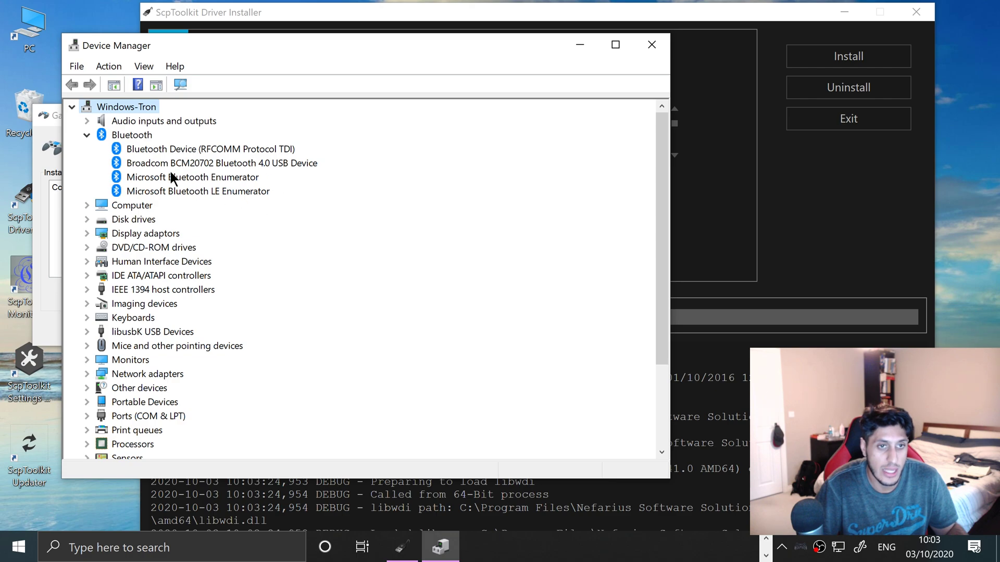
drag(275, 38, 332, 112)
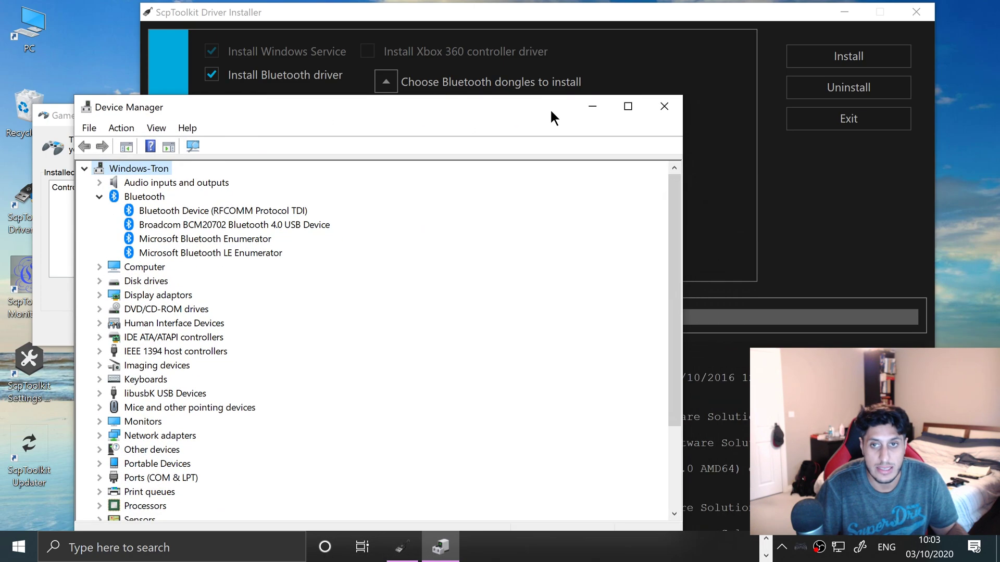
click(664, 107)
click(385, 152)
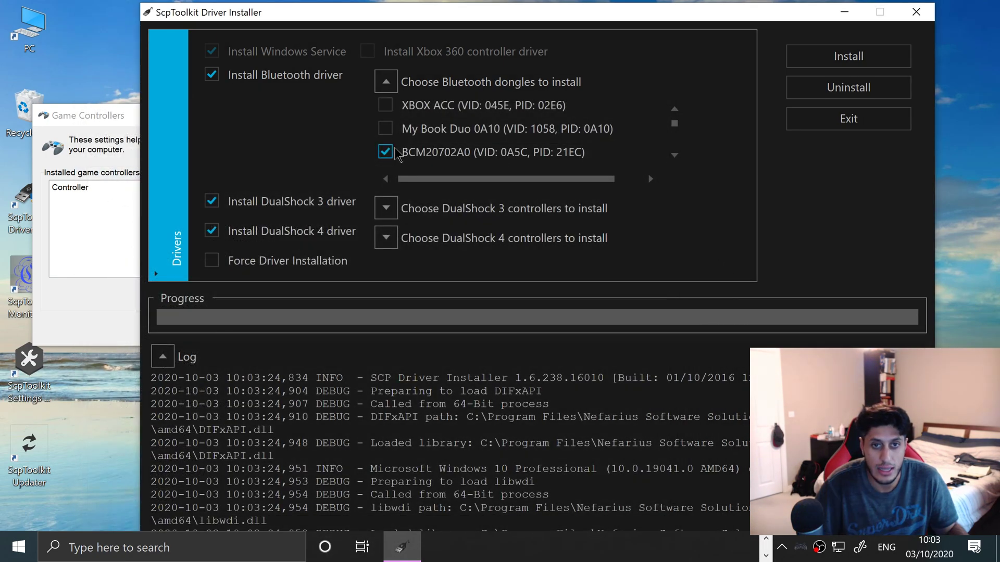
- Expand the DualShock 3 controllers to install and look through the devices for the PlayStation controller
click(394, 211)
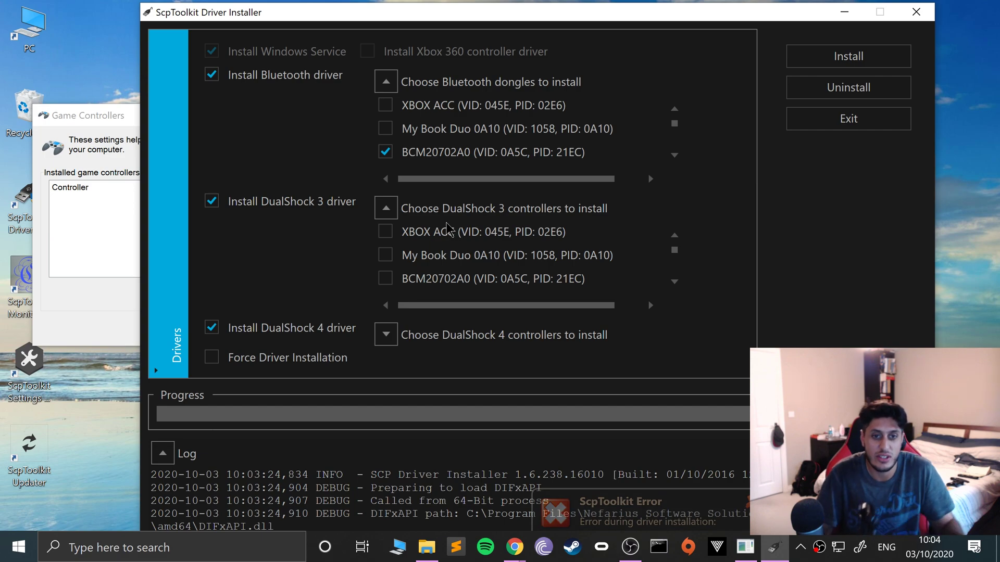
scroll(474, 250, down, 5)
scroll(484, 267, up, 6)
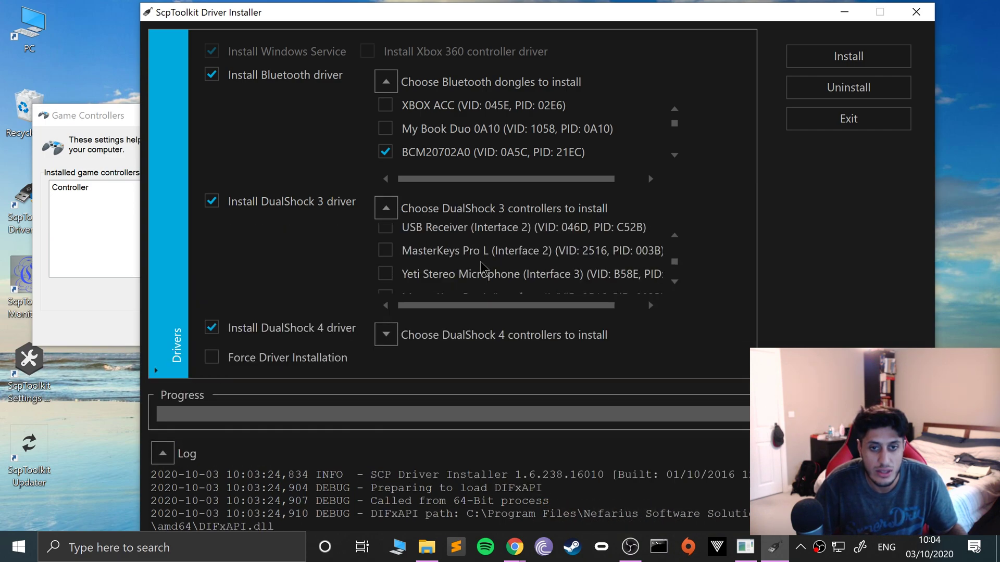
scroll(485, 259, down, 2)
scroll(485, 261, down, 5)
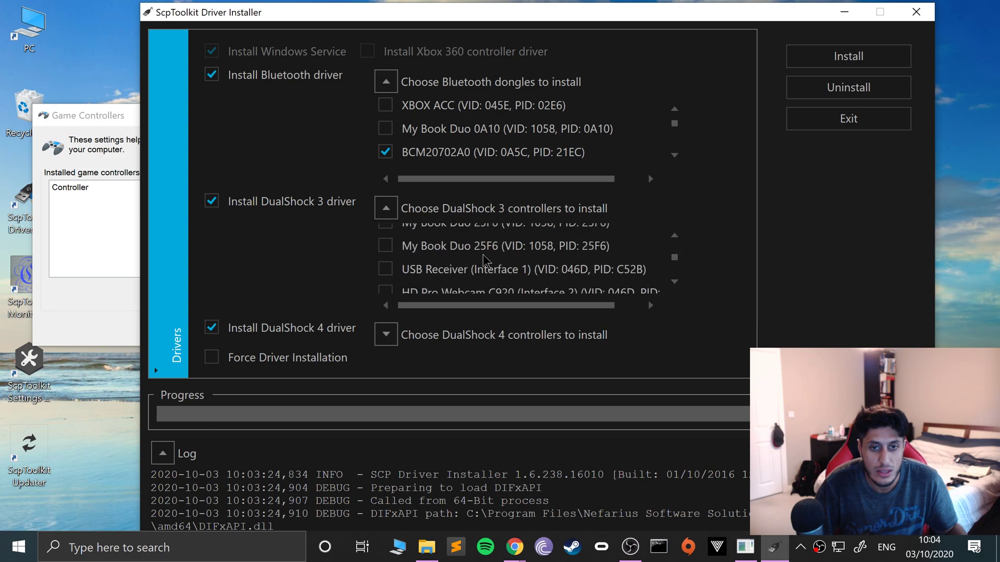
scroll(484, 261, up, 5)
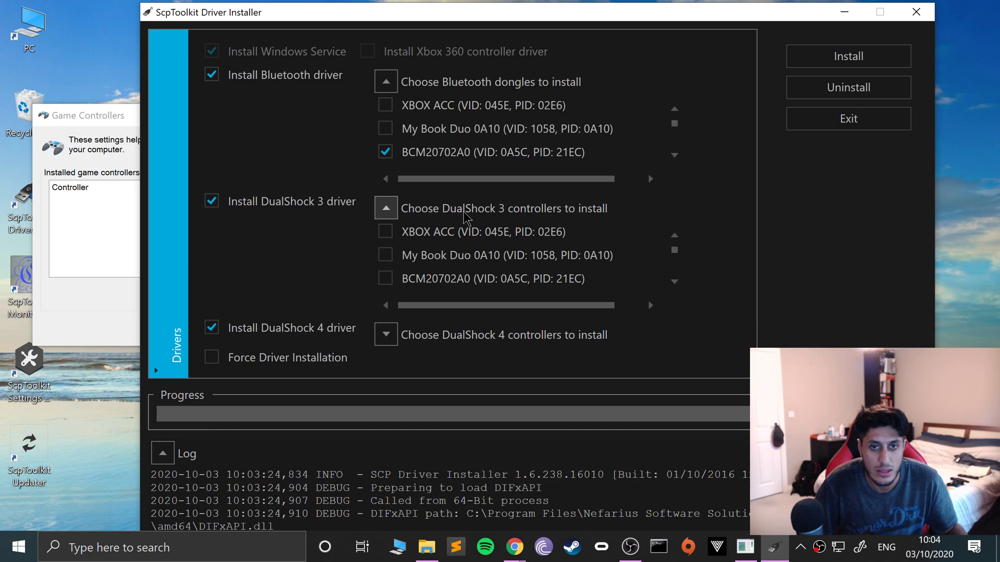
scroll(458, 249, down, 2)
scroll(458, 252, up, 2)
scroll(461, 258, down, 2)
scroll(461, 259, down, 4)
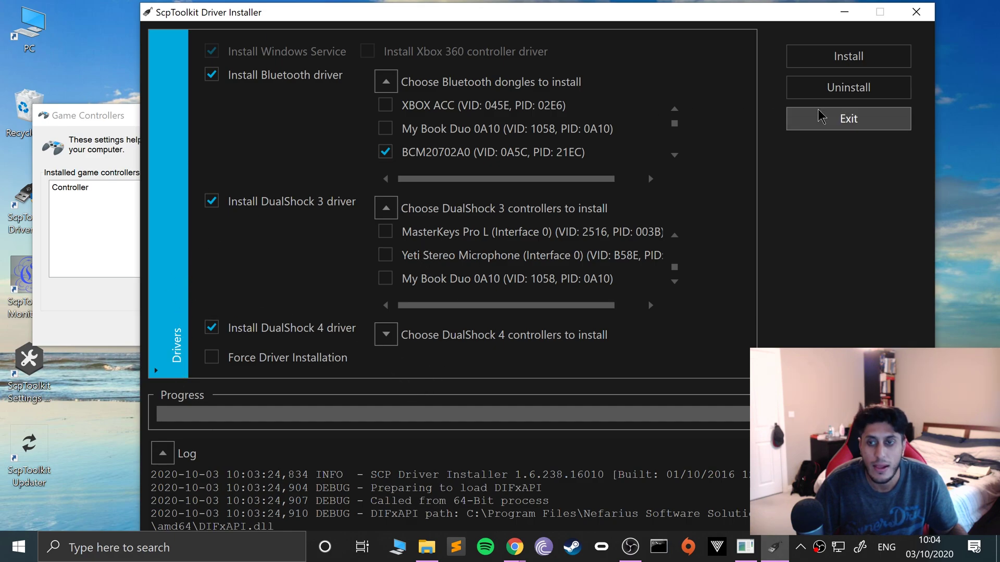
- Restart the ScpToolkit Driver Installer and select PLAYSTATION(R)3 Controller (VID: 054C, PID: 0268) as the DualShock 3 controller to install
click(817, 122)
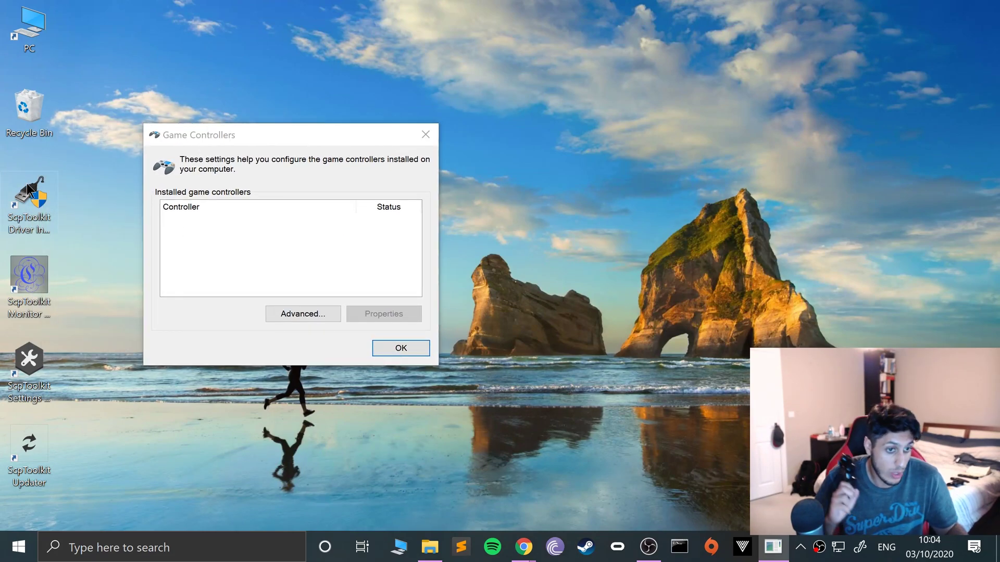
double_click(26, 184)
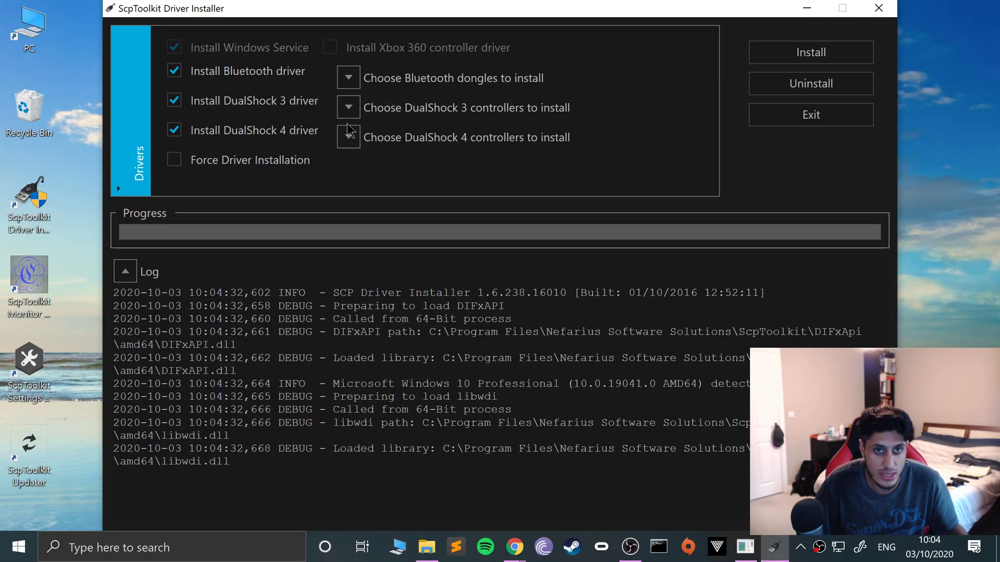
click(349, 107)
scroll(458, 148, down, 3)
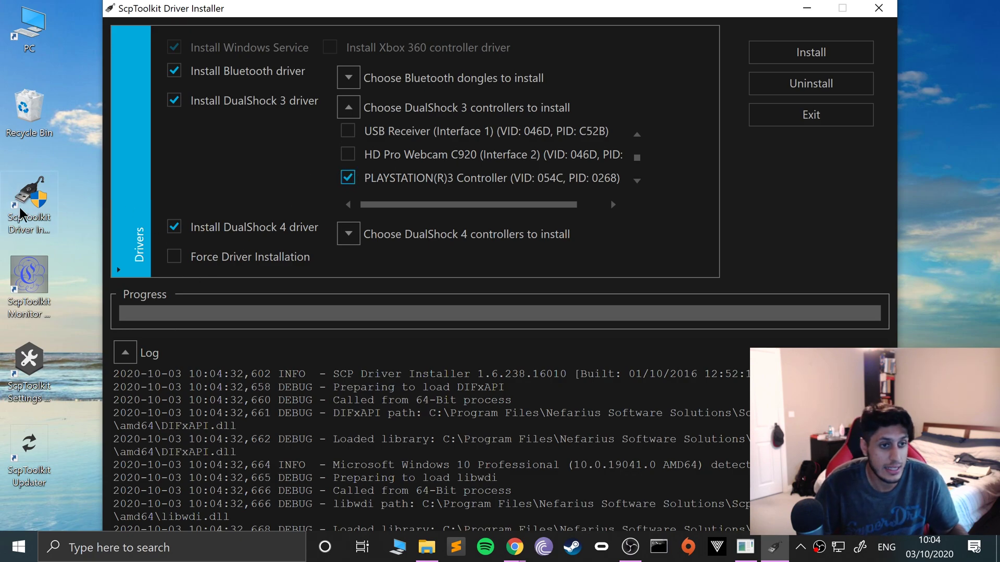
- Look up the ScpToolkit Driver Installer among the installed ScpToolkit programs and return to the open installer
click(34, 238)
key(super)
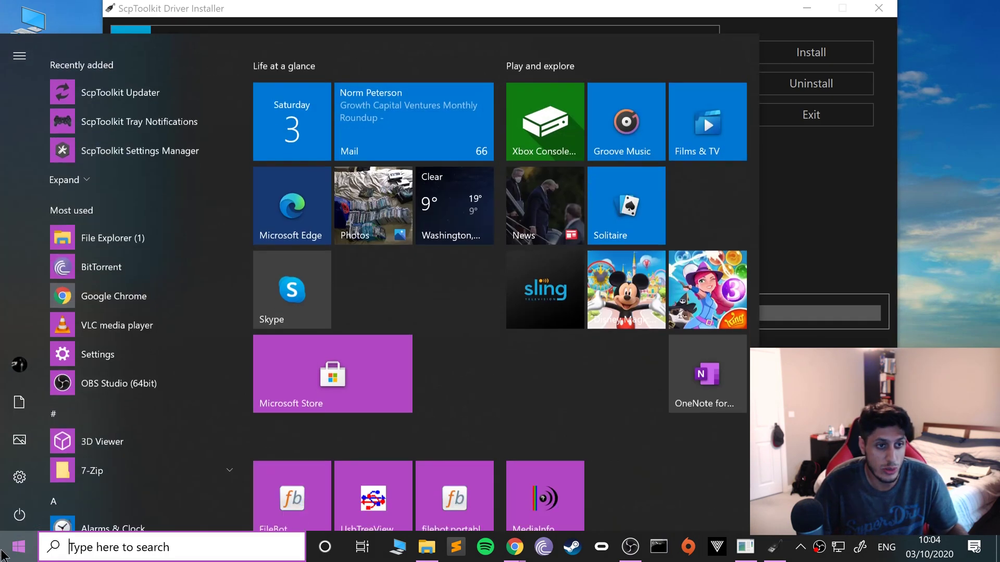
scroll(131, 427, down, 20)
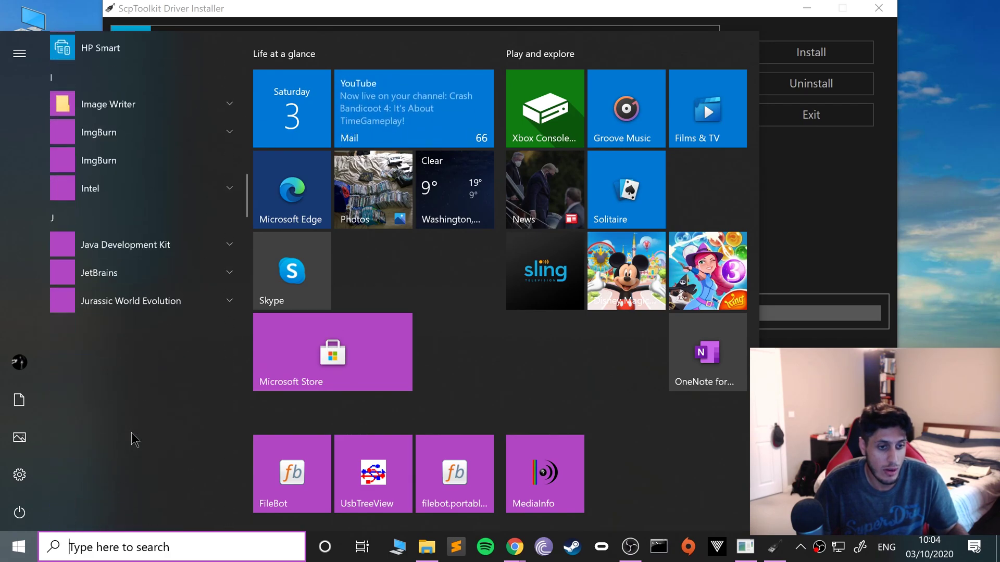
scroll(145, 424, down, 8)
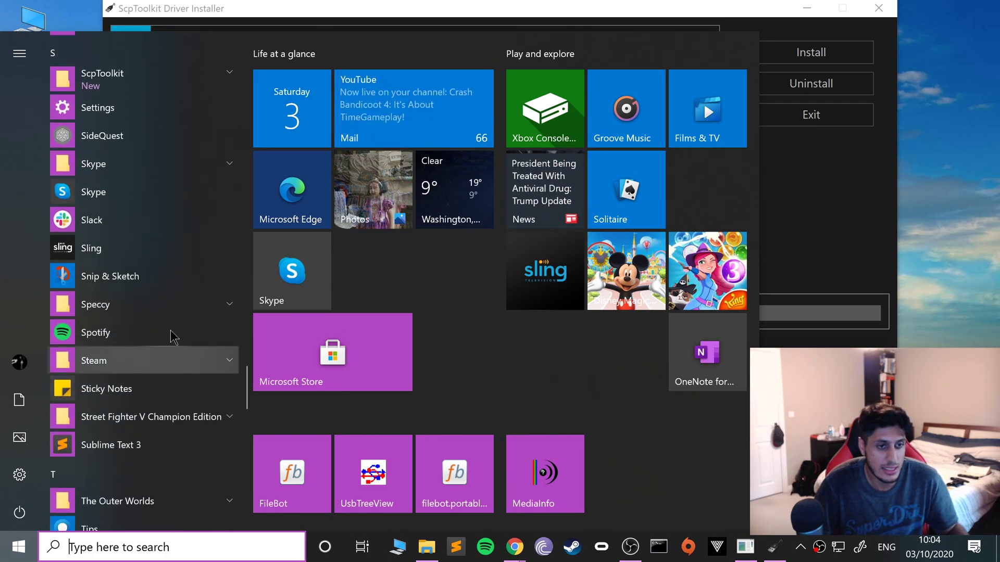
click(195, 81)
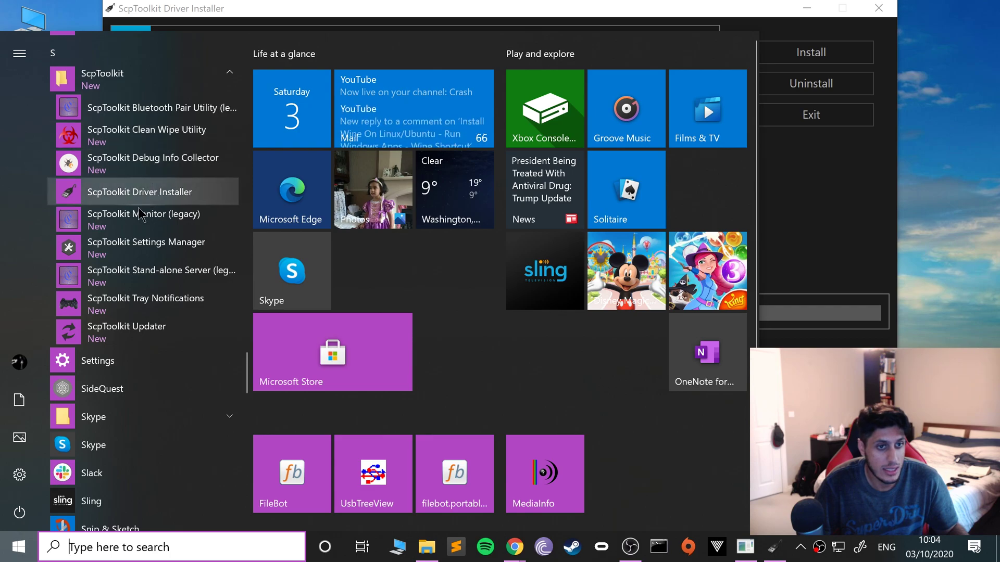
click(631, 25)
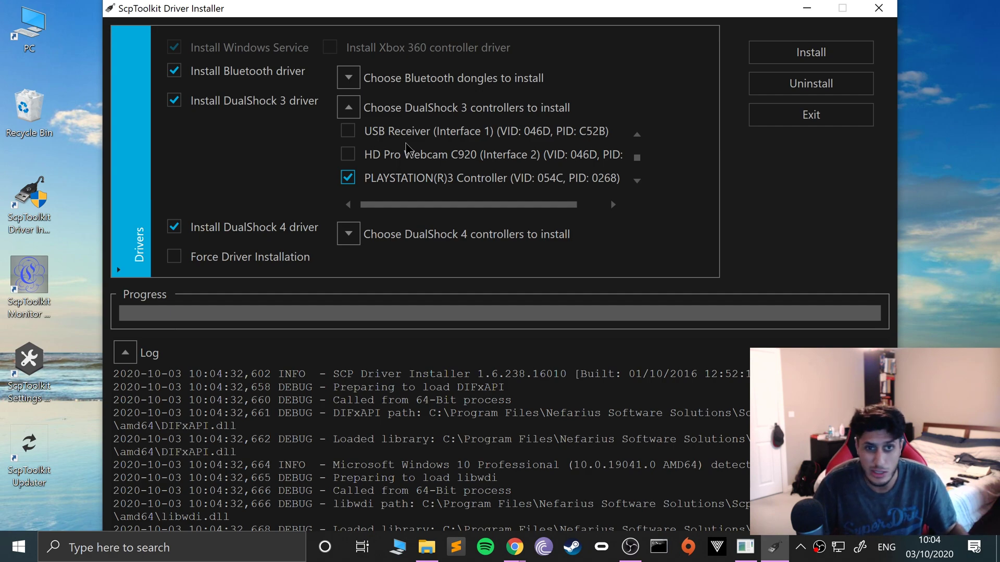
- Select BCM20702A0 (VID: 0A5C, PID: 21EC) as the Bluetooth dongle and start installing the selected drivers
click(358, 85)
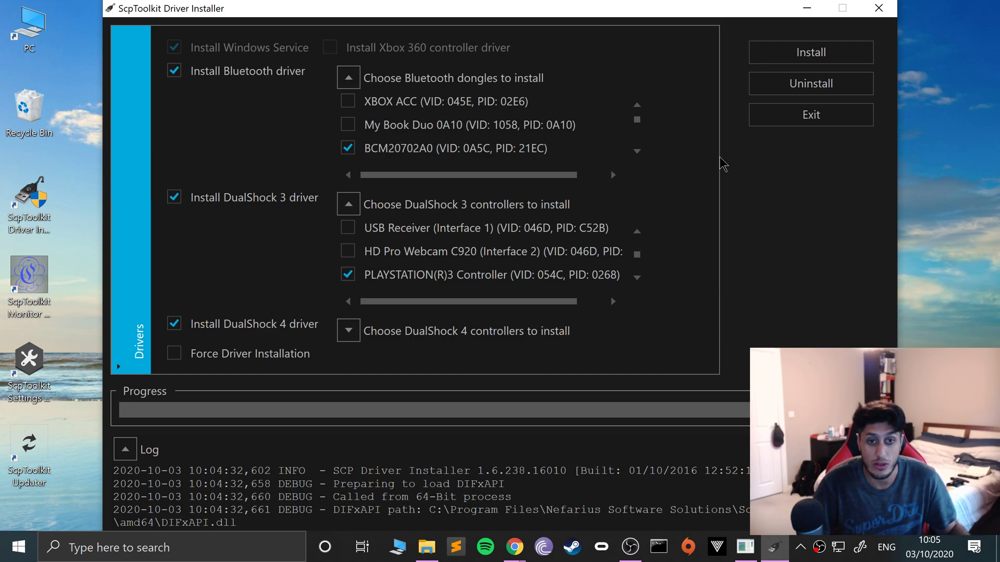
click(828, 52)
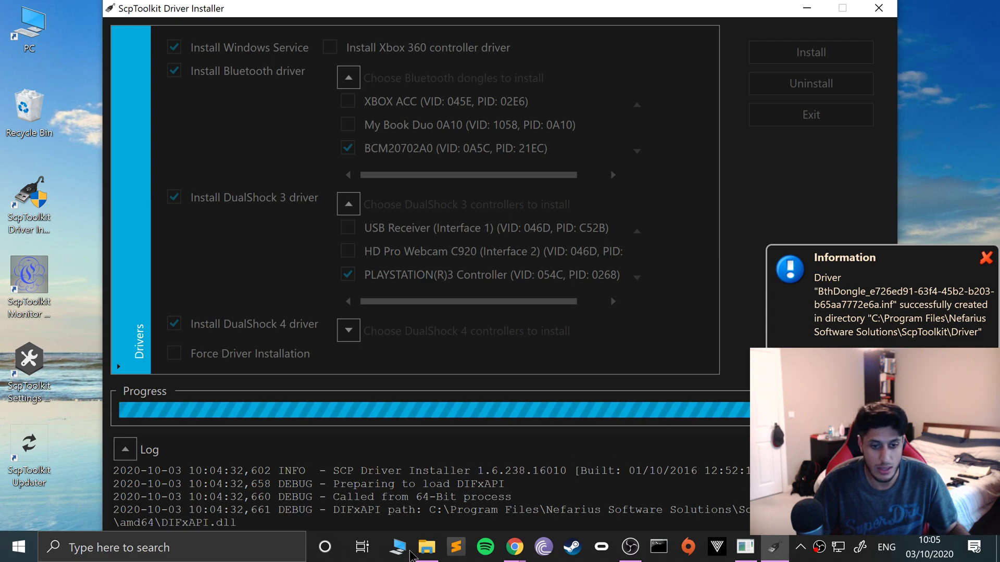
- Bring up the Game Controllers window, move it to the edge of the desktop and return to the installer
click(753, 550)
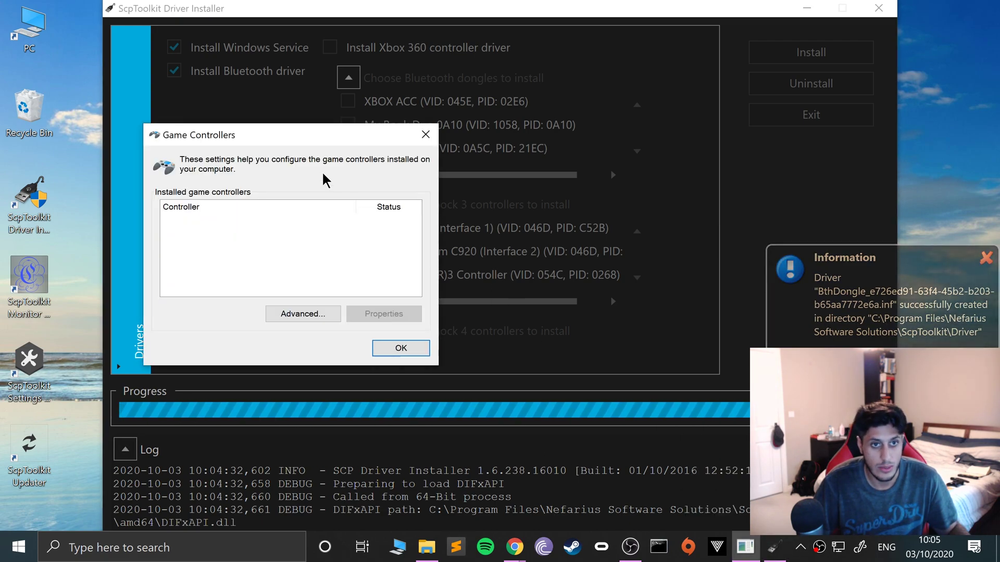
drag(290, 139, 148, 145)
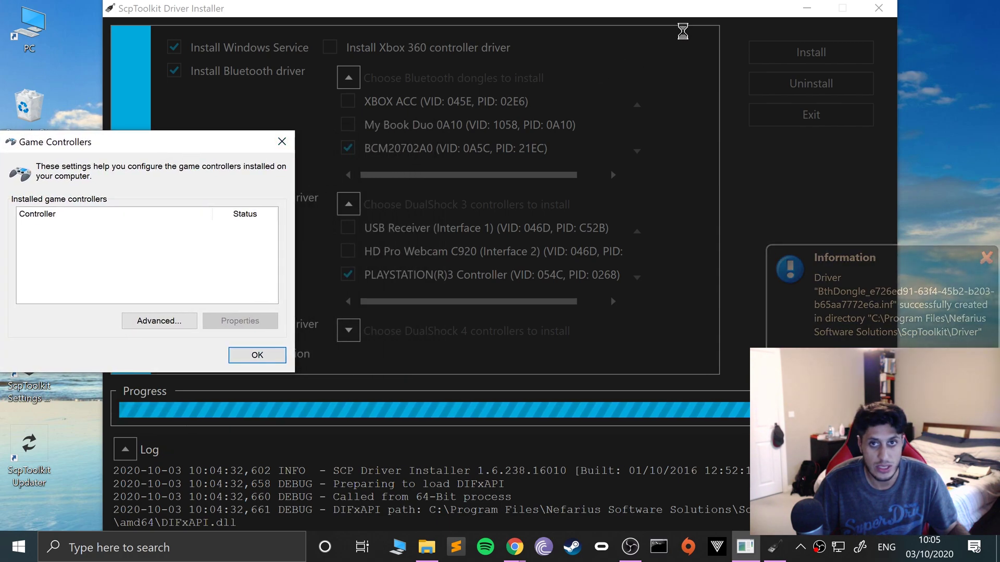
click(681, 34)
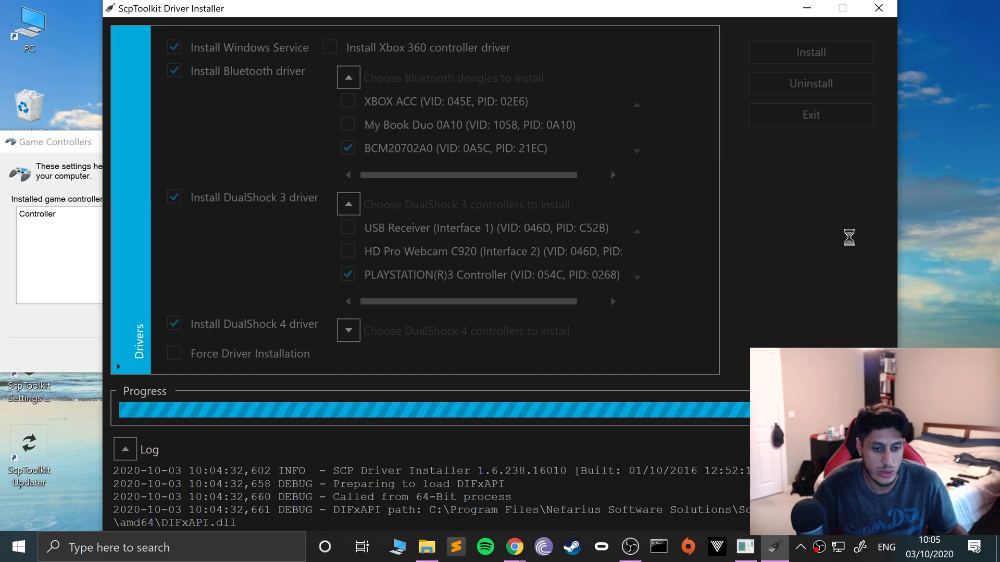
key(super)
key(super)
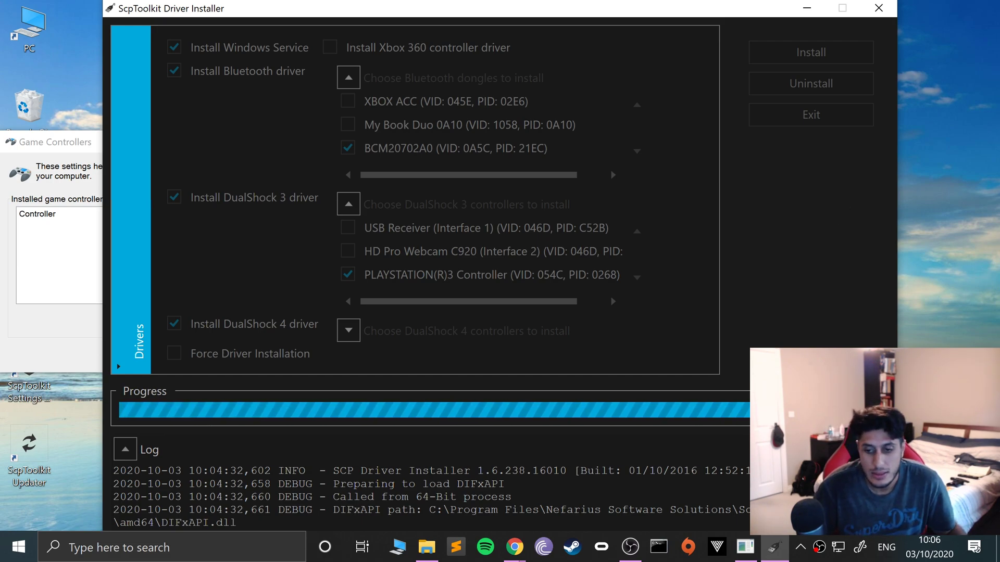
click(800, 556)
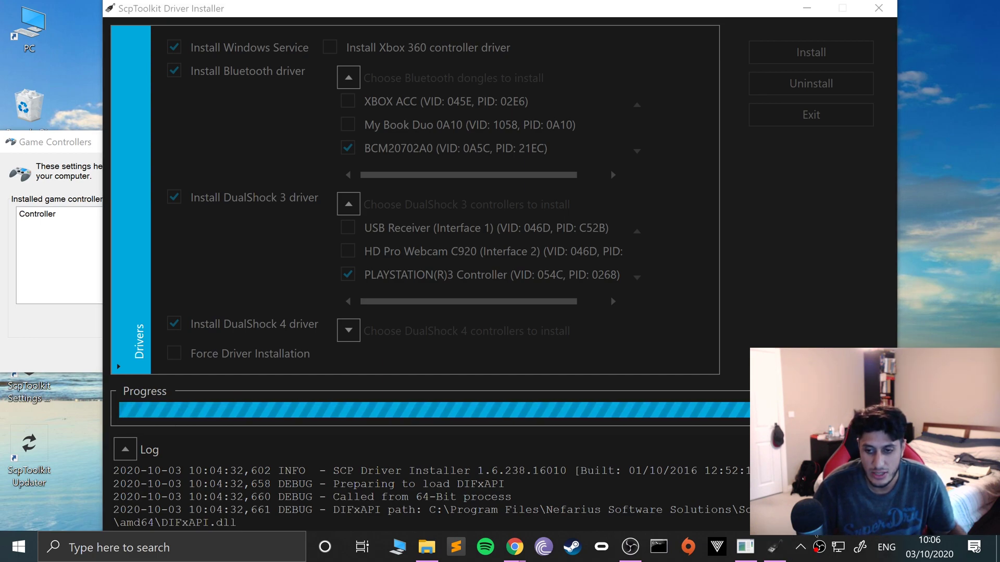
click(750, 193)
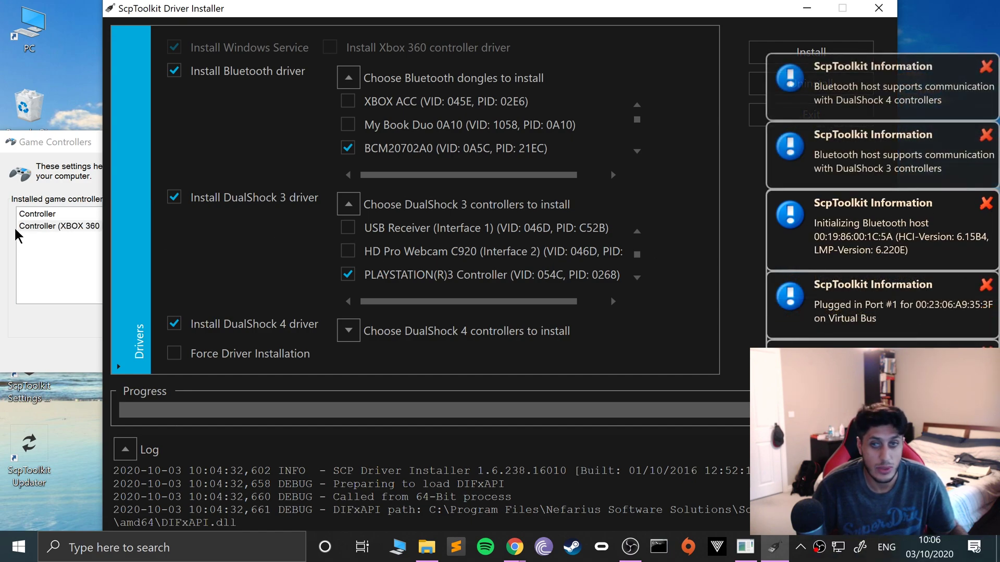
- Dismiss the ScpToolkit notification and exit the driver installer
click(985, 64)
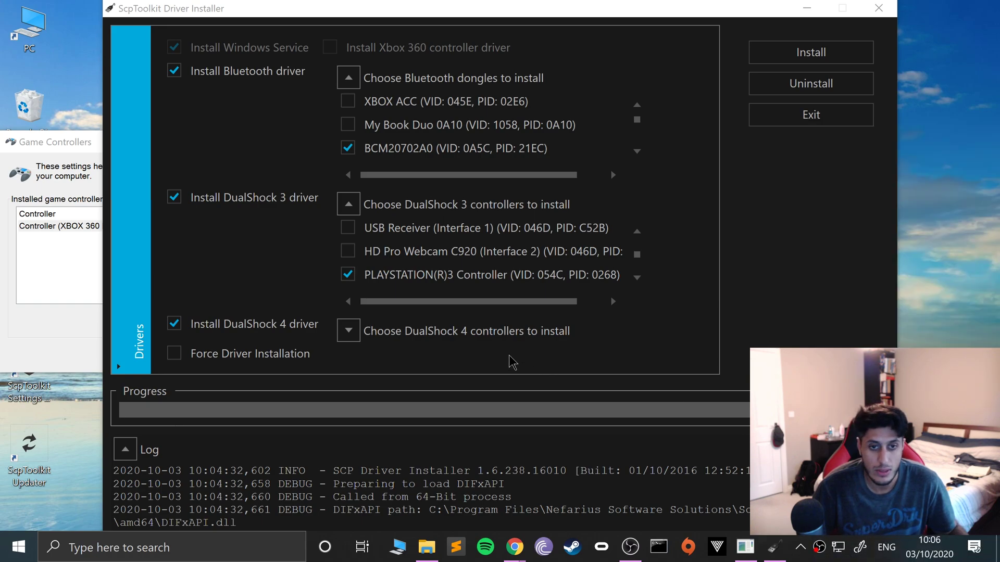
click(867, 120)
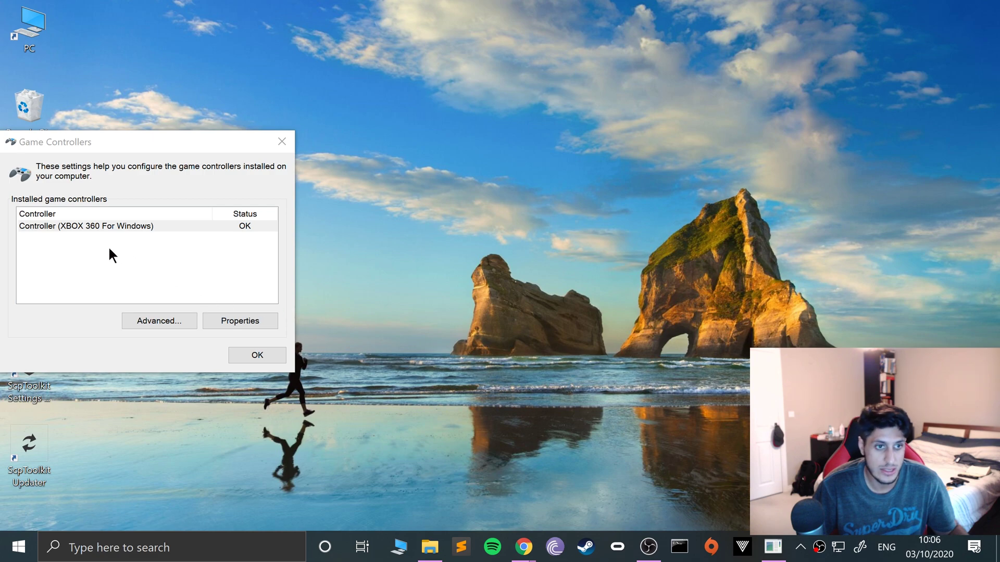
- Select Controller (XBOX 360 For Windows) in the Game Controllers window and test its axes and buttons in its properties
click(79, 225)
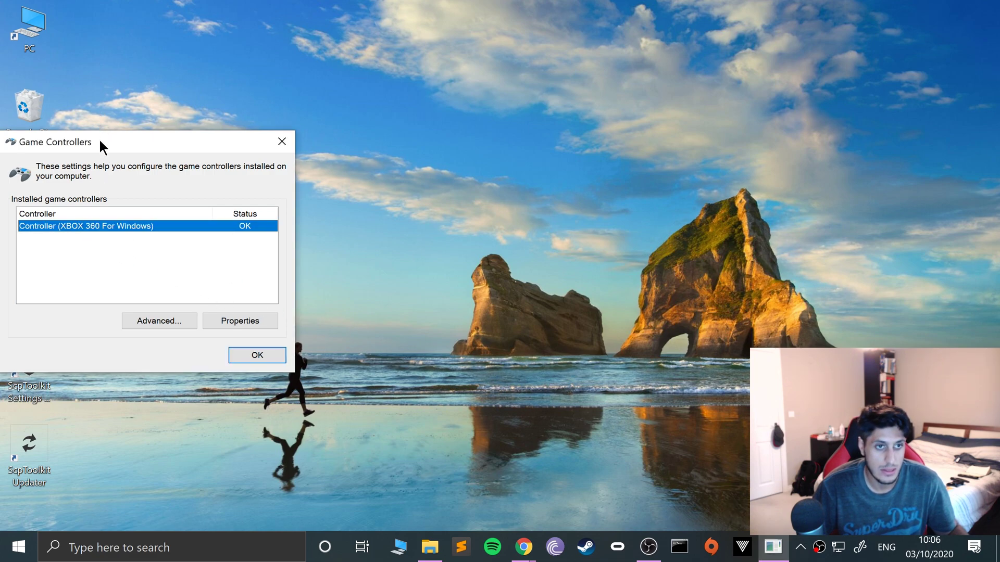
drag(99, 139, 221, 141)
click(226, 242)
click(224, 229)
click(211, 279)
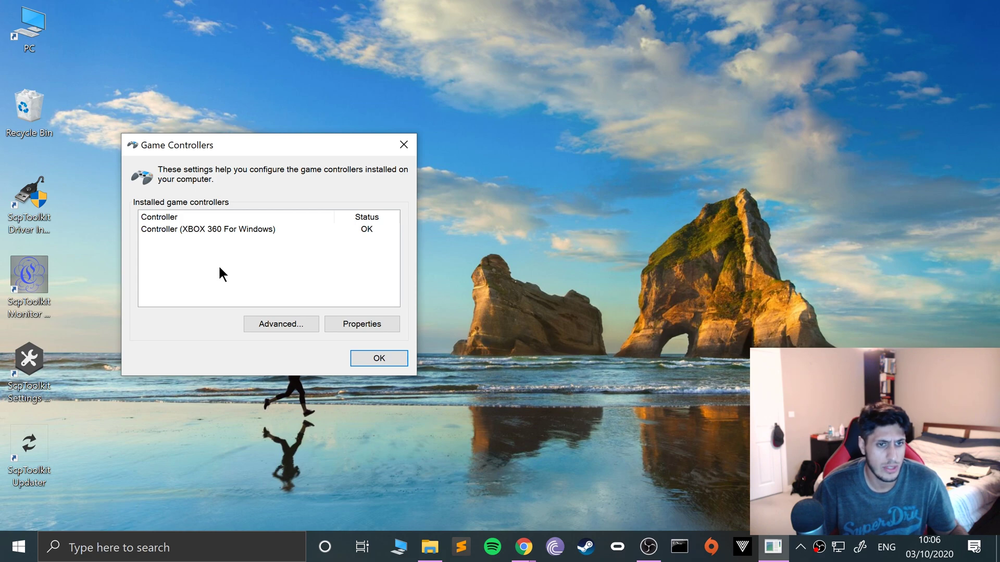
click(224, 232)
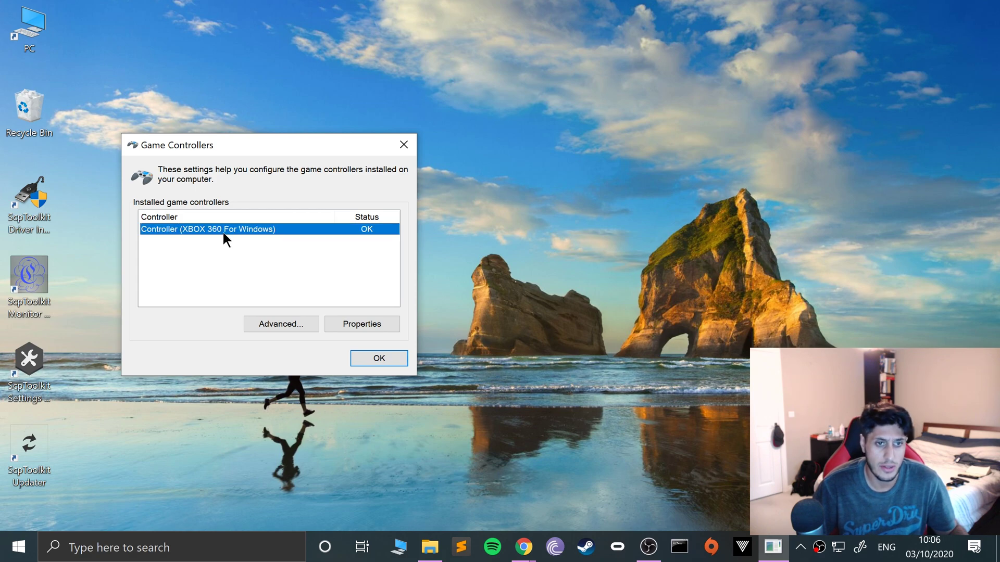
click(341, 321)
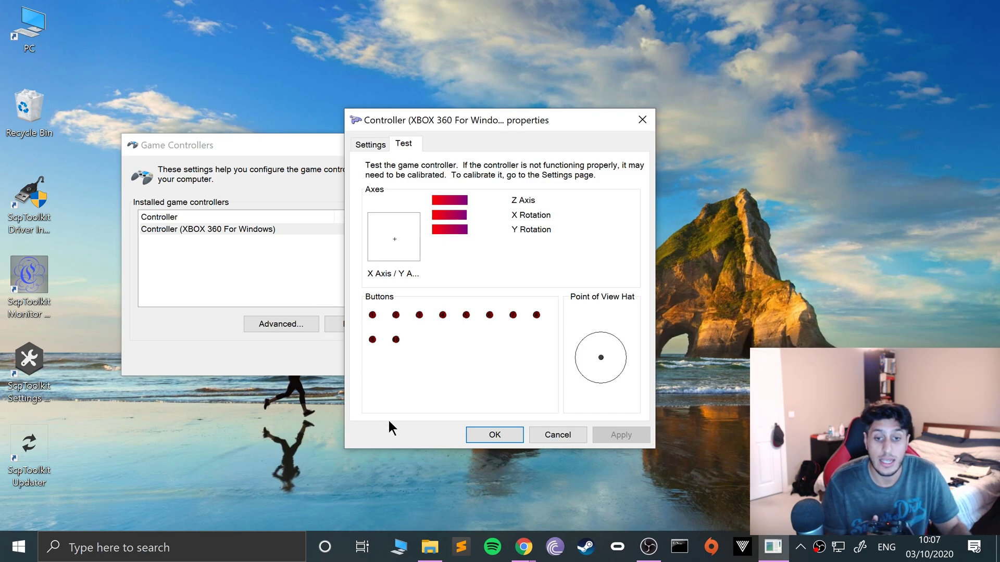
click(487, 431)
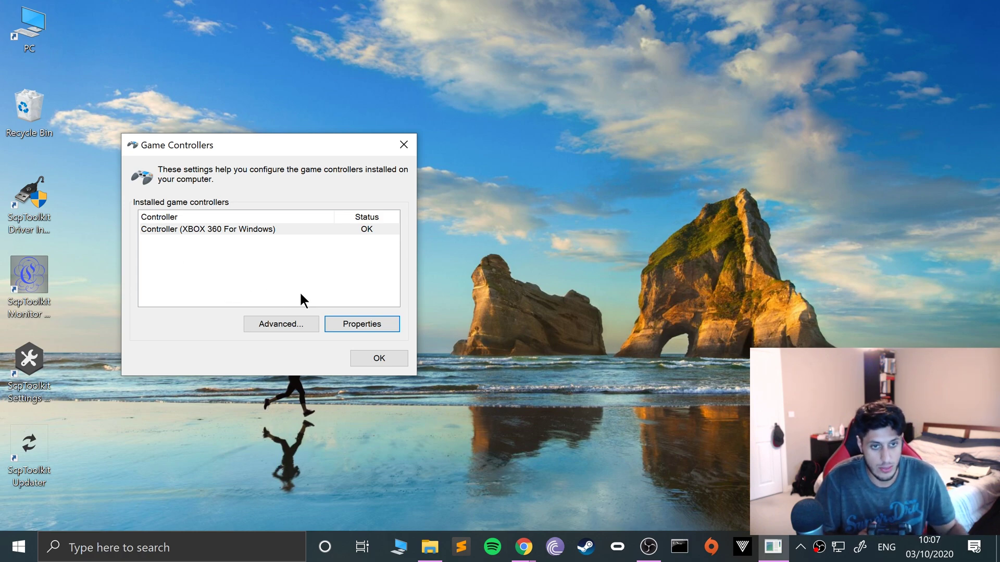
- Open the Xbox 360 controller's properties again to check its response to input, and close them
click(346, 328)
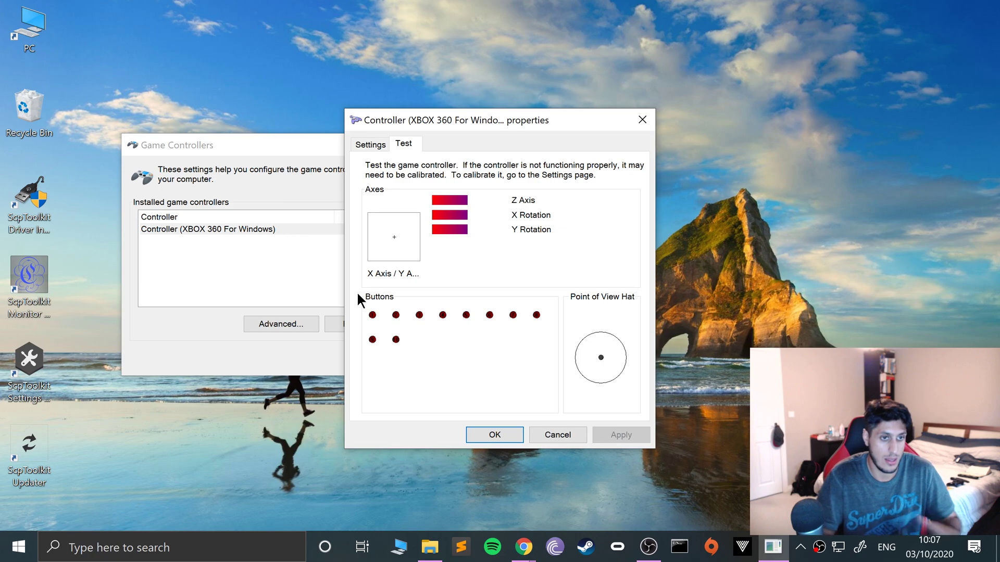
key(super)
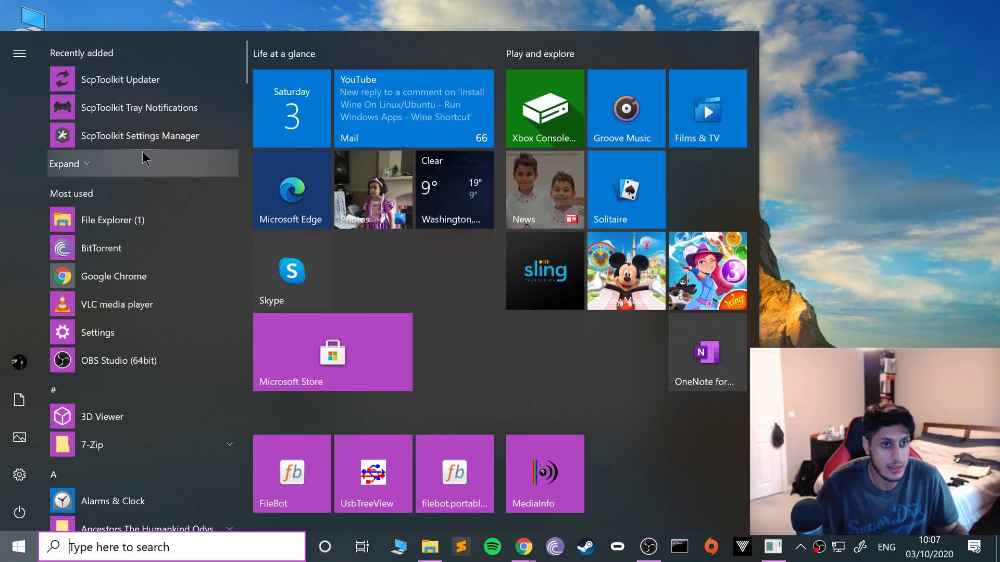
key(Escape)
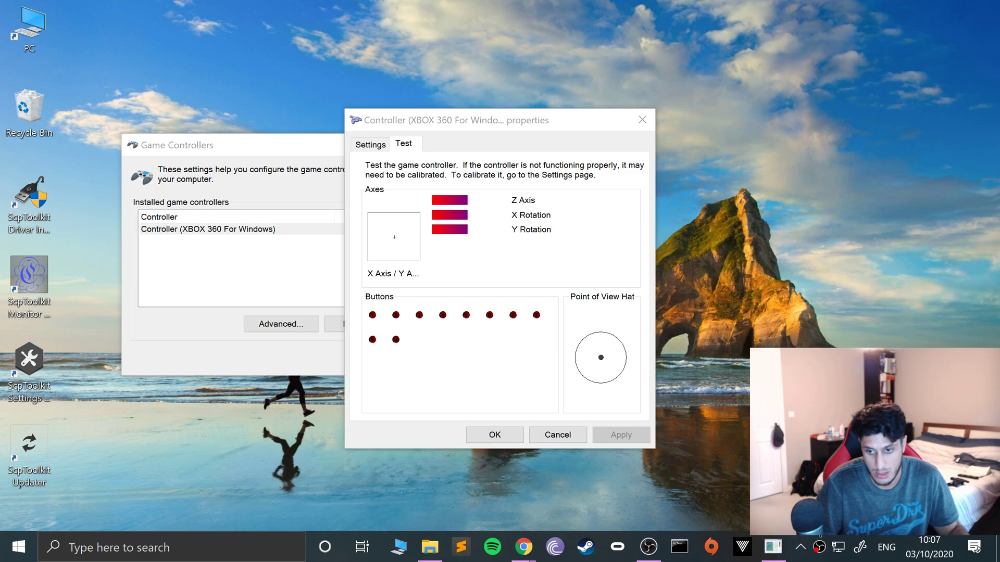
click(467, 329)
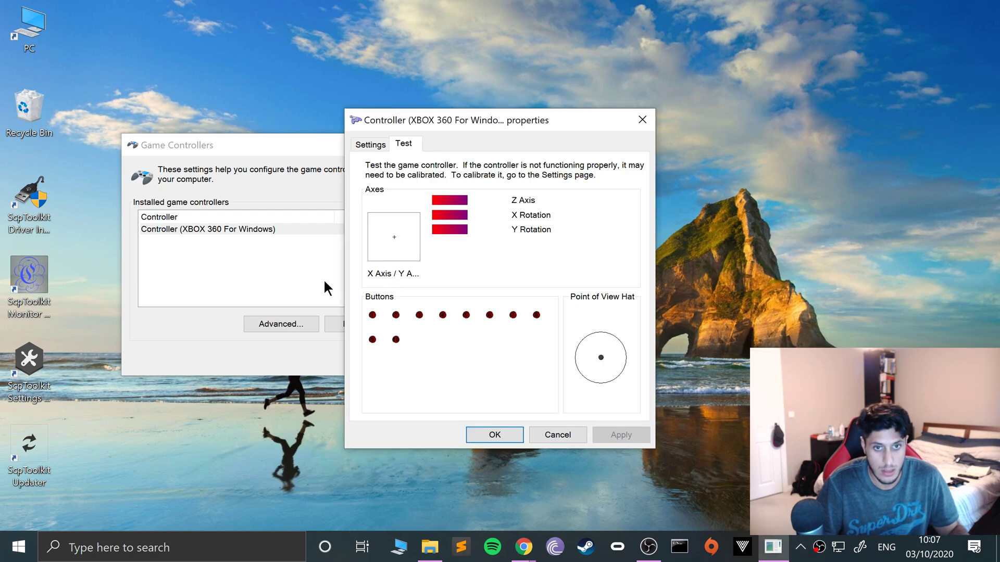
click(499, 431)
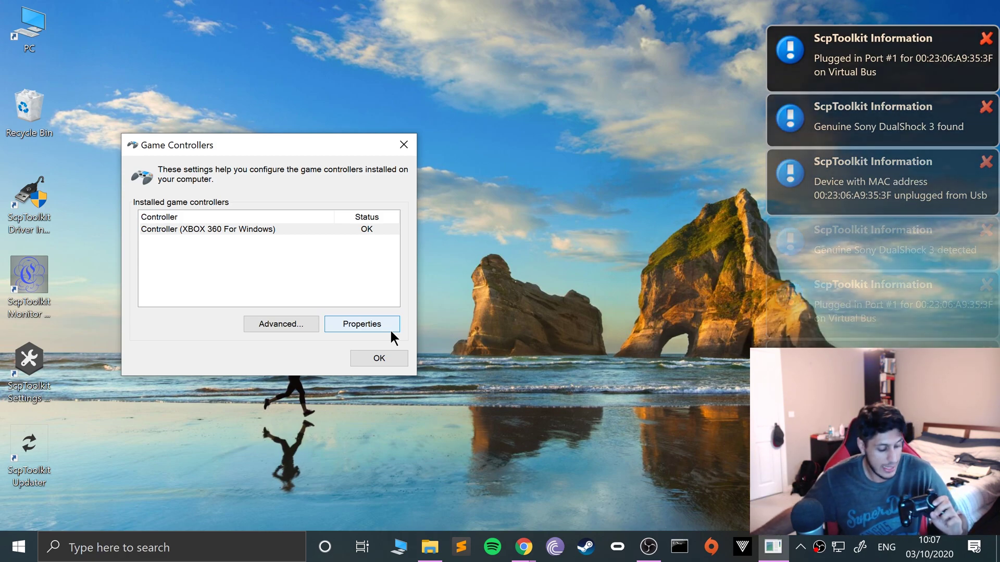
- Test the controller over its wireless connection in its properties and close them
click(391, 331)
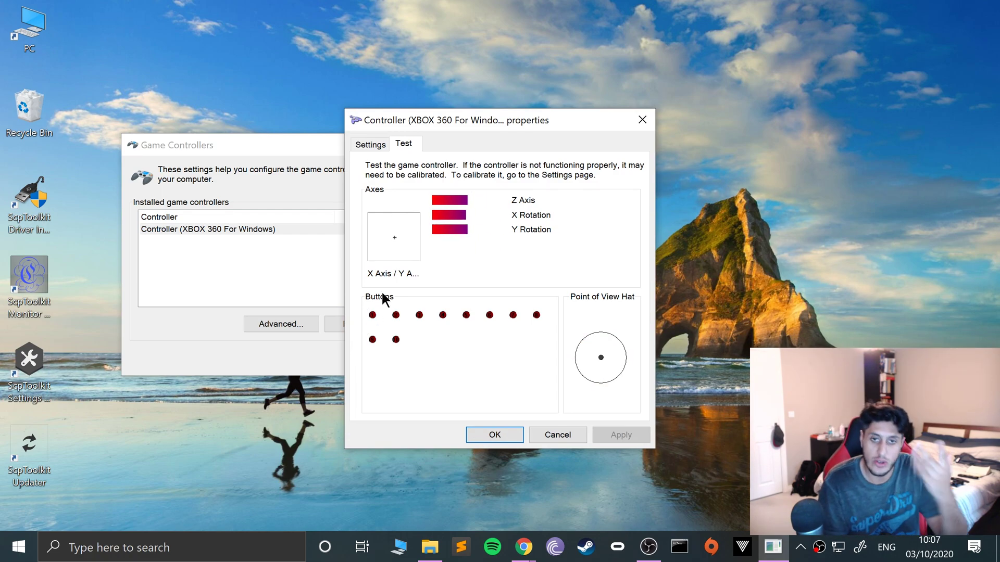
click(482, 435)
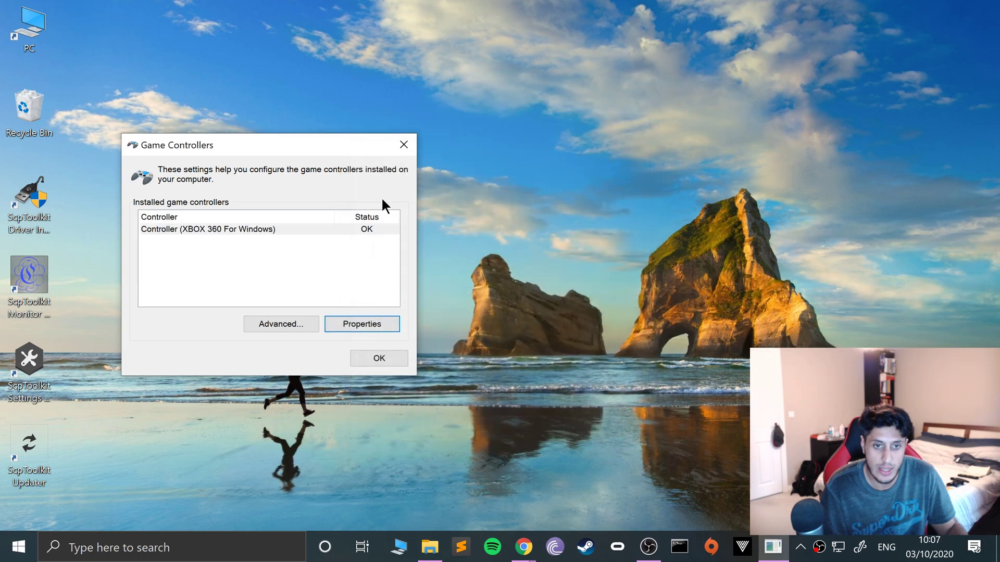
- Close the Game Controllers window and open the Windows Bluetooth and other devices settings
click(404, 147)
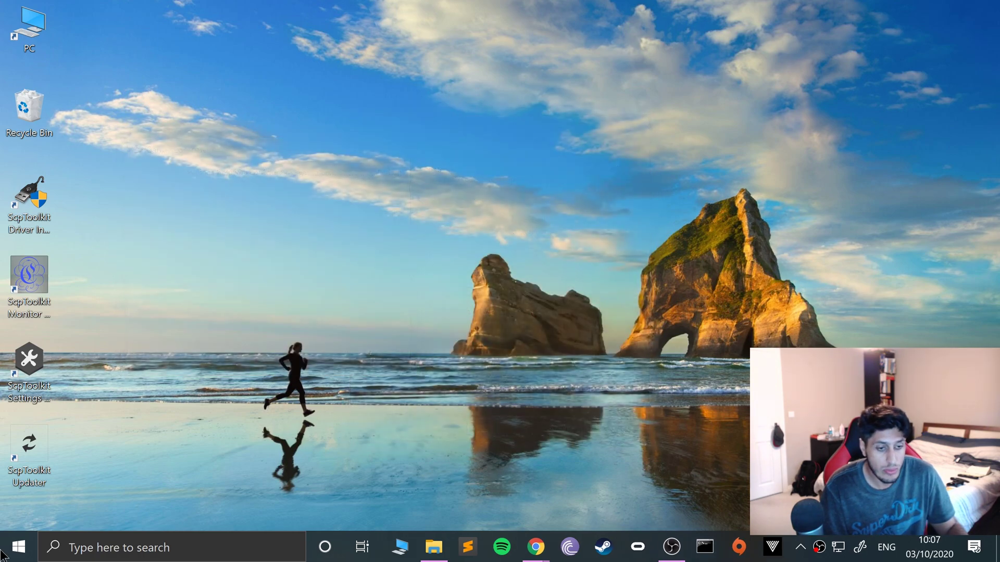
click(19, 546)
text(blue)
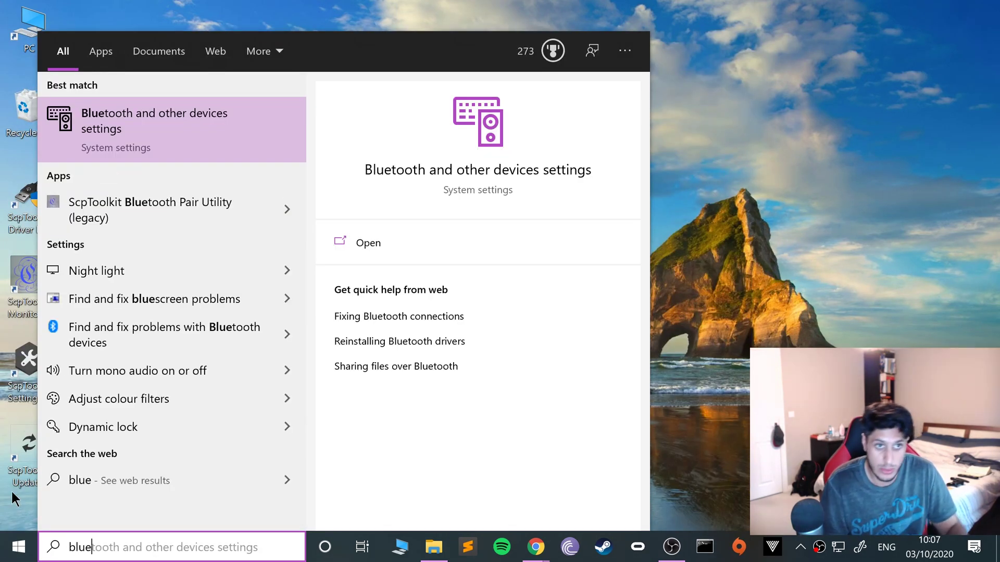
key(Return)
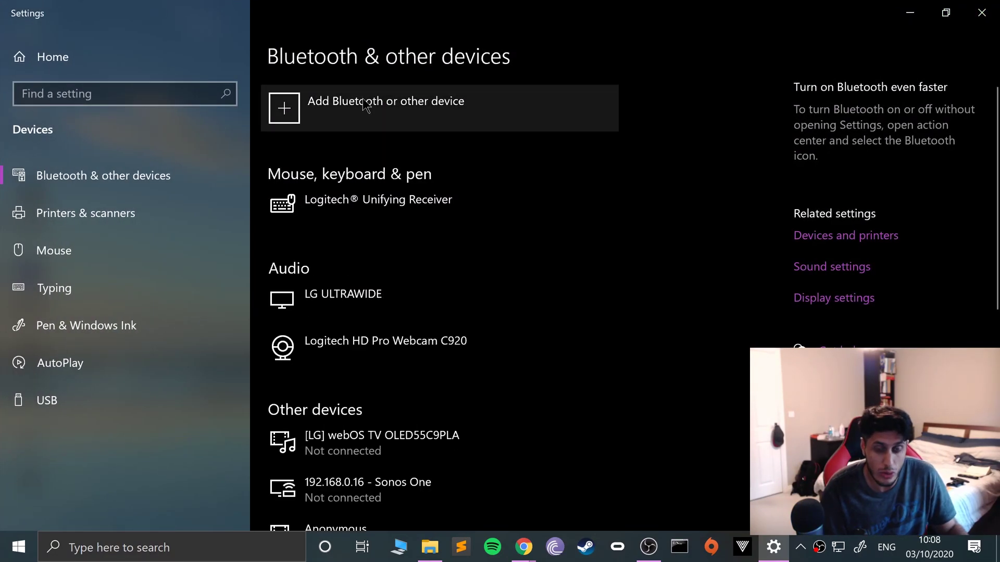
- Check the dialog for adding a Bluetooth device, and close it together with the Settings window
click(364, 102)
click(362, 125)
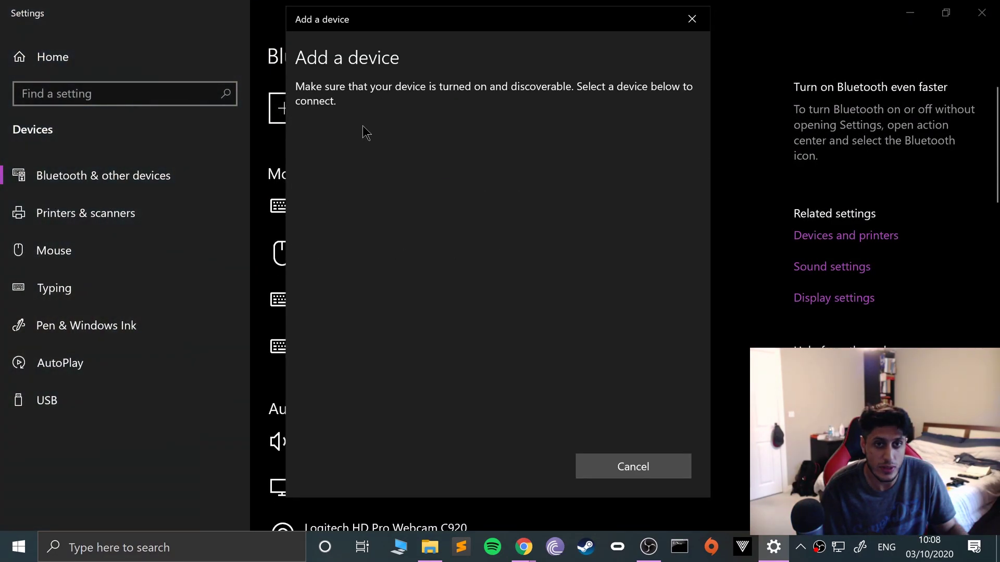
click(692, 19)
click(982, 12)
- Open the ScpToolkit Driver Installer and review the devices offered for the DualShock 3 and DualShock 4 drivers
key(super)
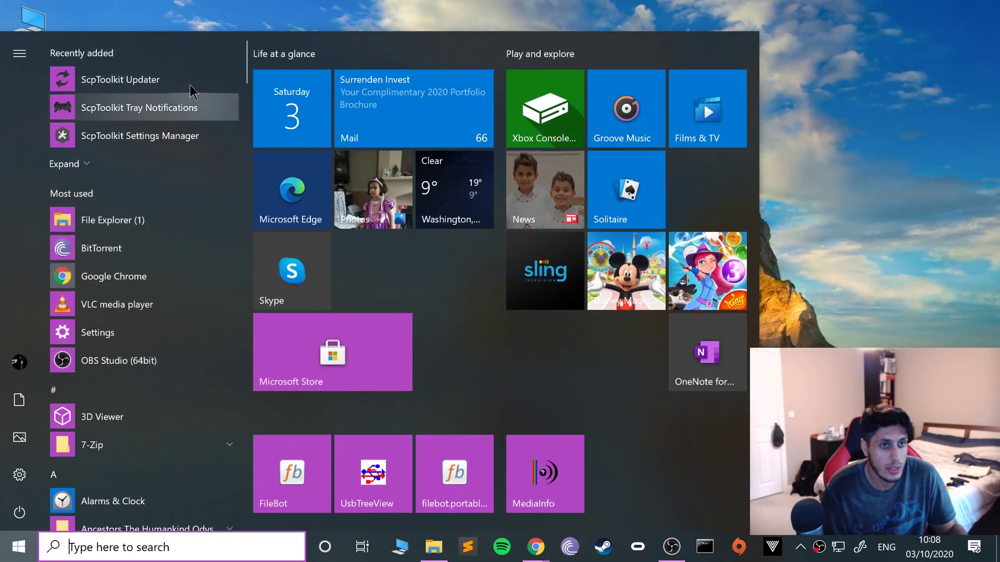
click(922, 170)
double_click(31, 274)
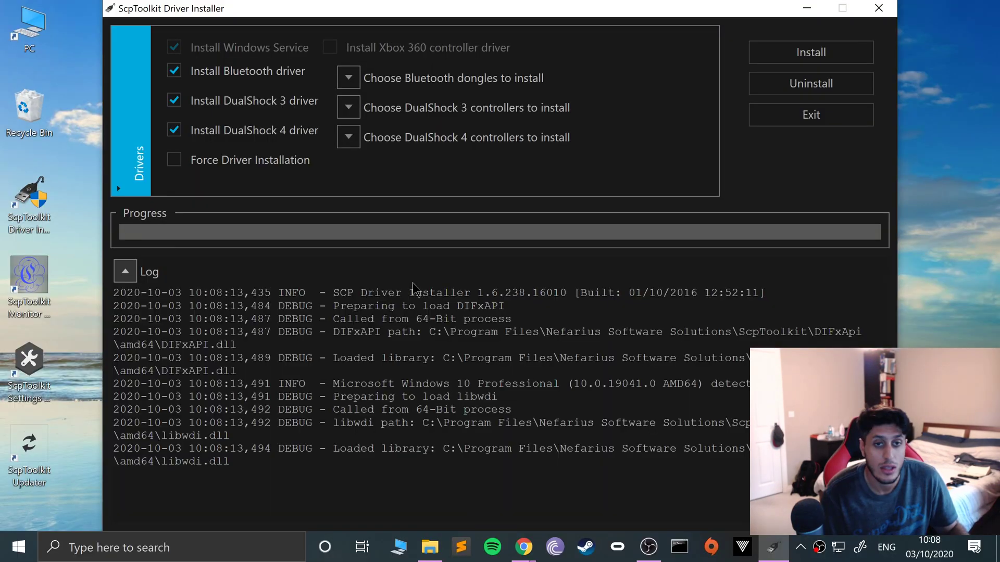
click(349, 137)
click(358, 106)
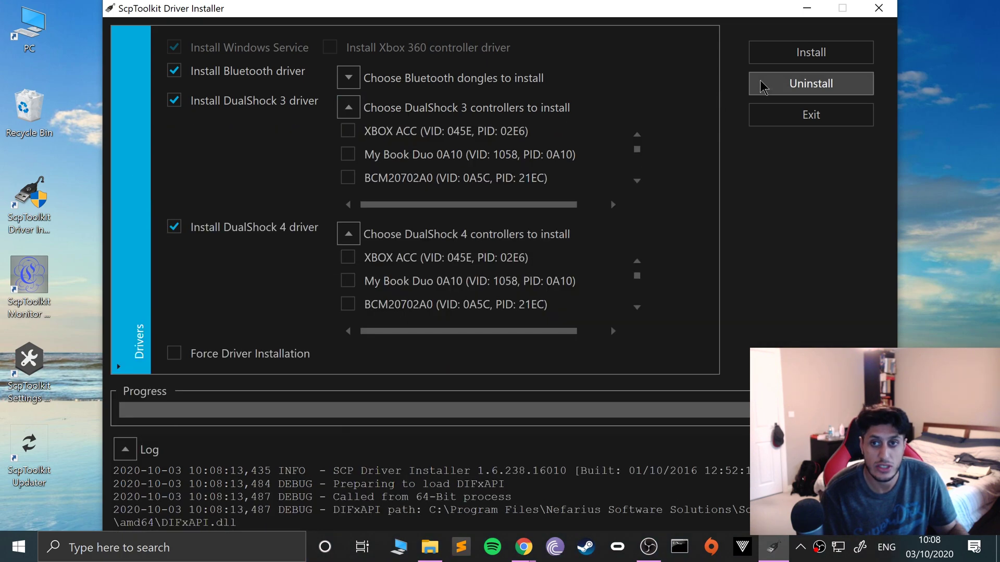
scroll(602, 184, down, 3)
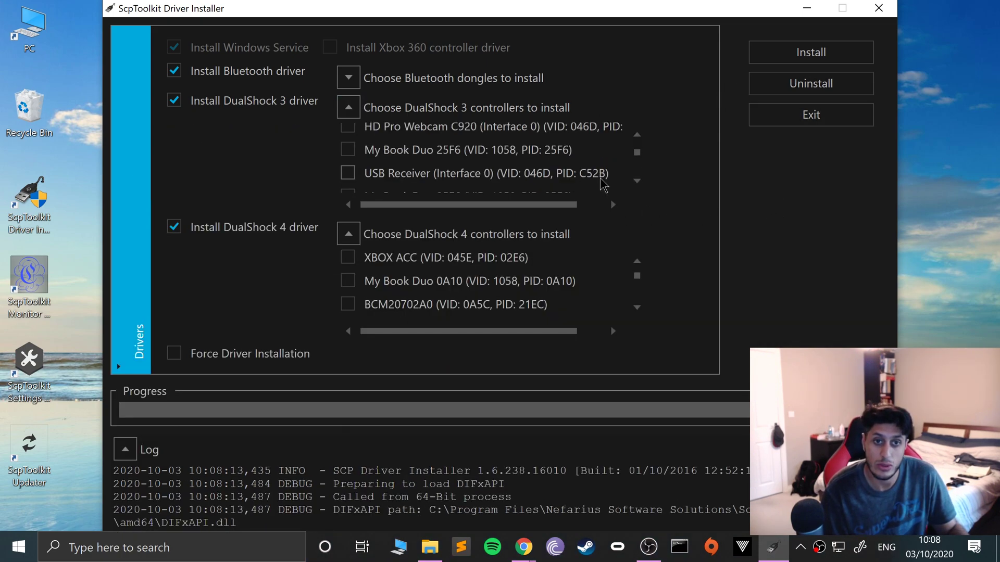
scroll(603, 182, up, 4)
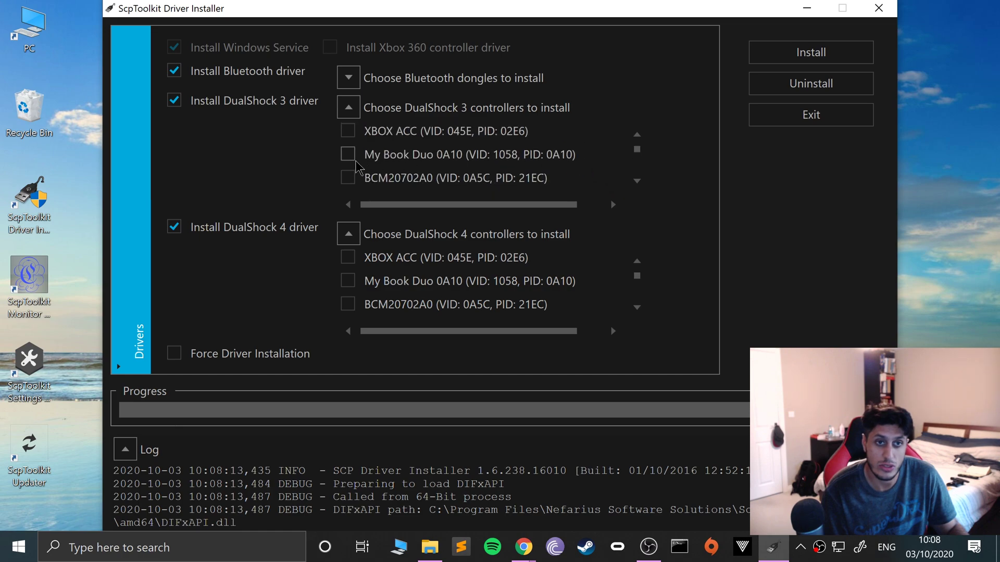
- Review the Bluetooth dongle choices and the remaining DualShock 3 devices, and exit the driver installer without installing
click(348, 78)
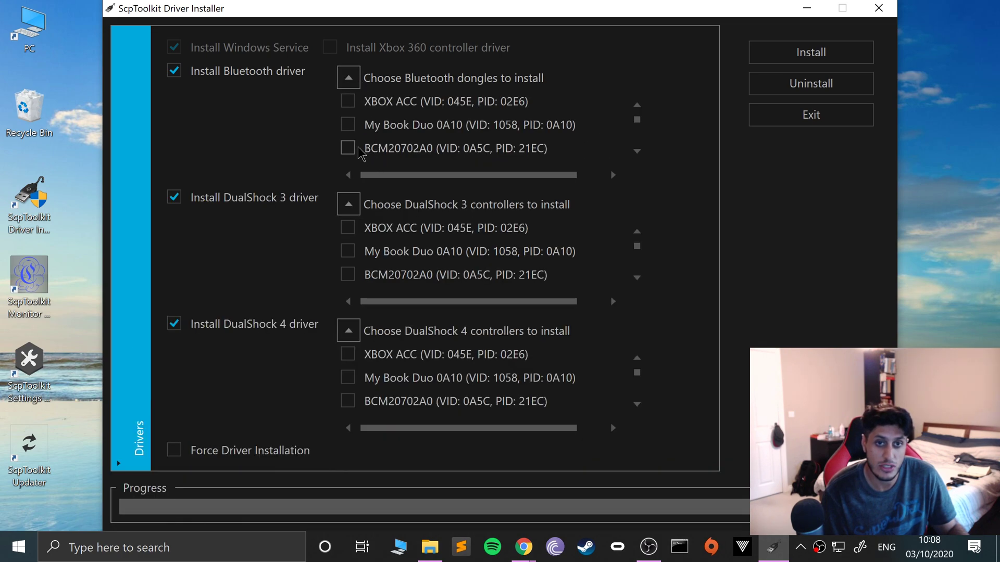
scroll(398, 242, down, 4)
scroll(406, 245, down, 3)
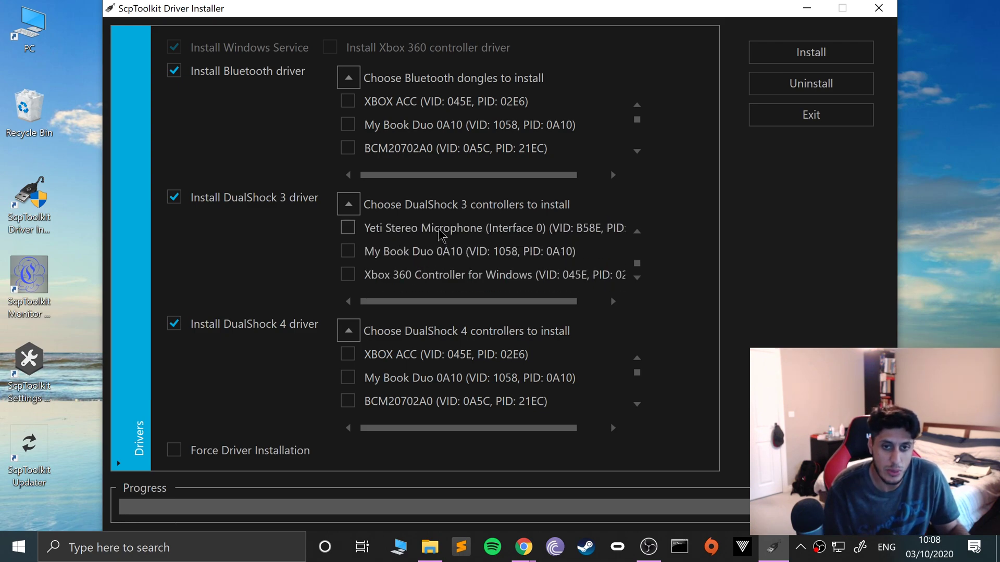
scroll(439, 237, up, 7)
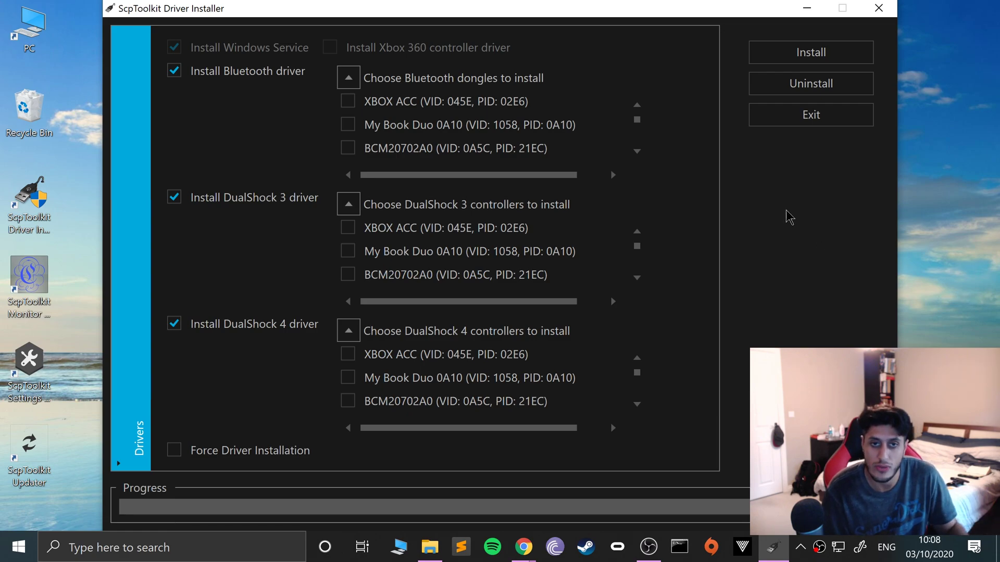
click(787, 119)
- Switch to File Explorer and open the Xbox folder inside Emu & Hacking
click(405, 548)
click(253, 198)
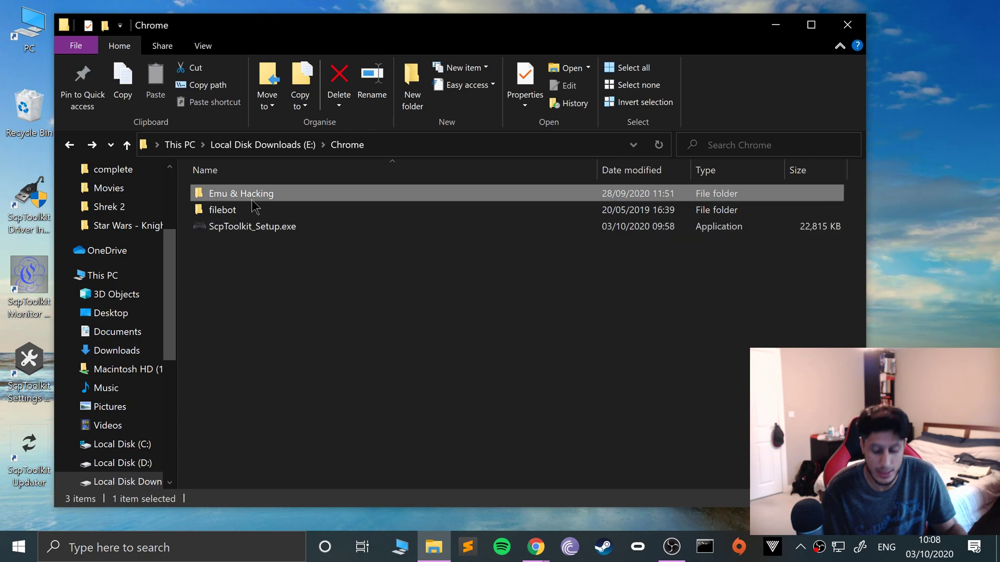
double_click(253, 198)
double_click(270, 274)
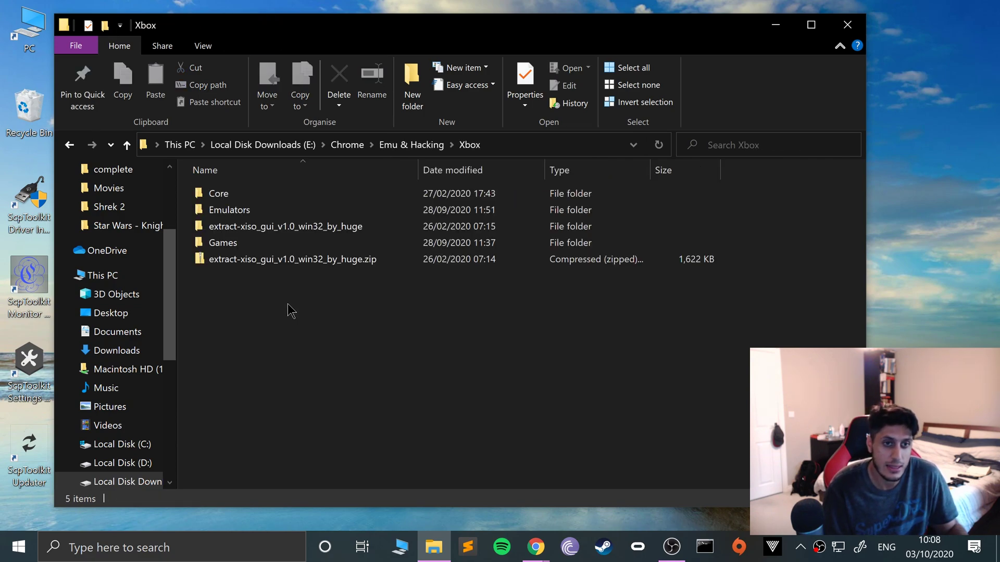
- Go to the CxbxReloaded folder within Emulators and launch cxbx.exe
text(exem)
key(Return)
text(c)
key(Return)
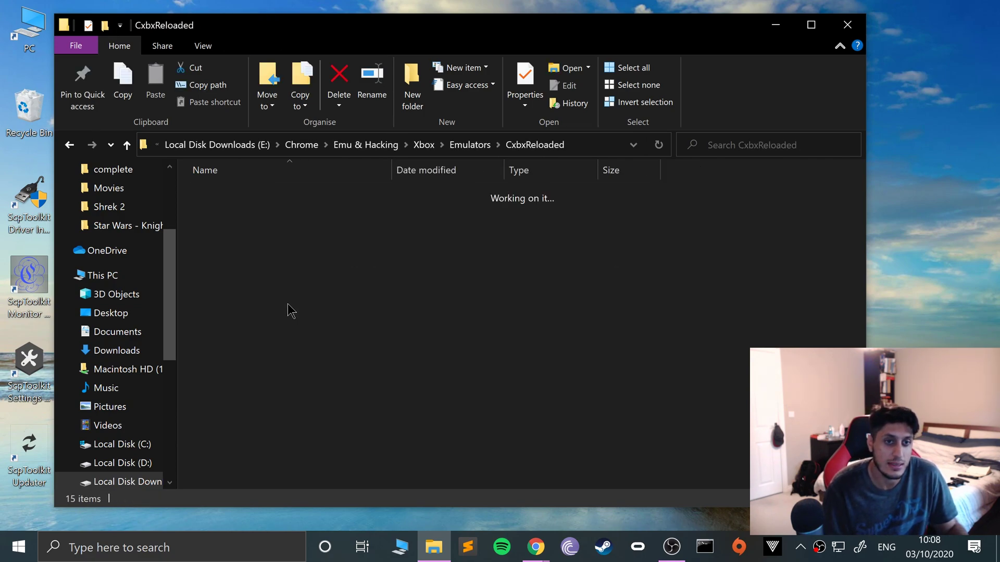
text(cx)
key(Return)
- Open the input configuration for the MS Controller Duke on port 1, choose XInput/0/Gamepad as the device and refresh the devices
click(402, 87)
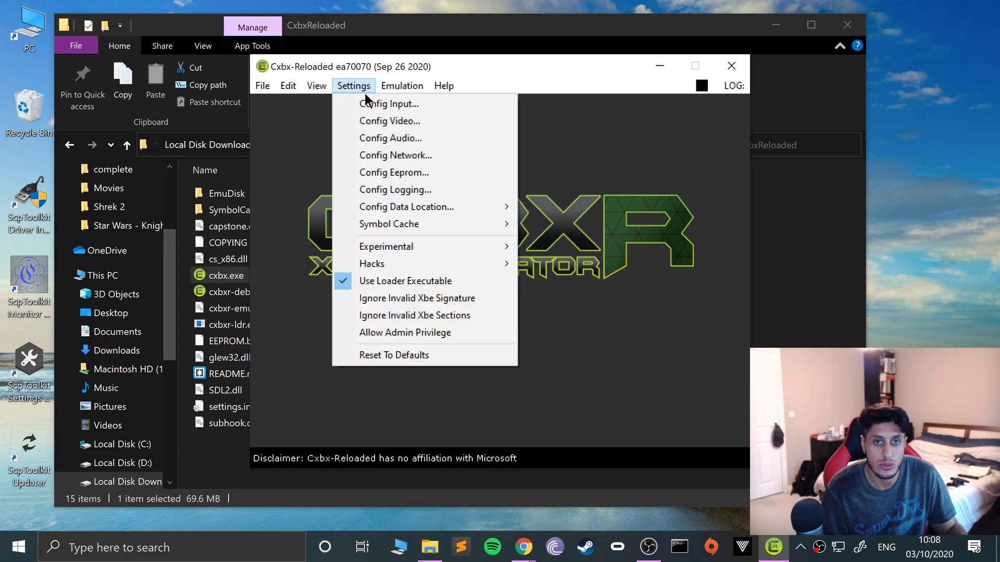
click(365, 104)
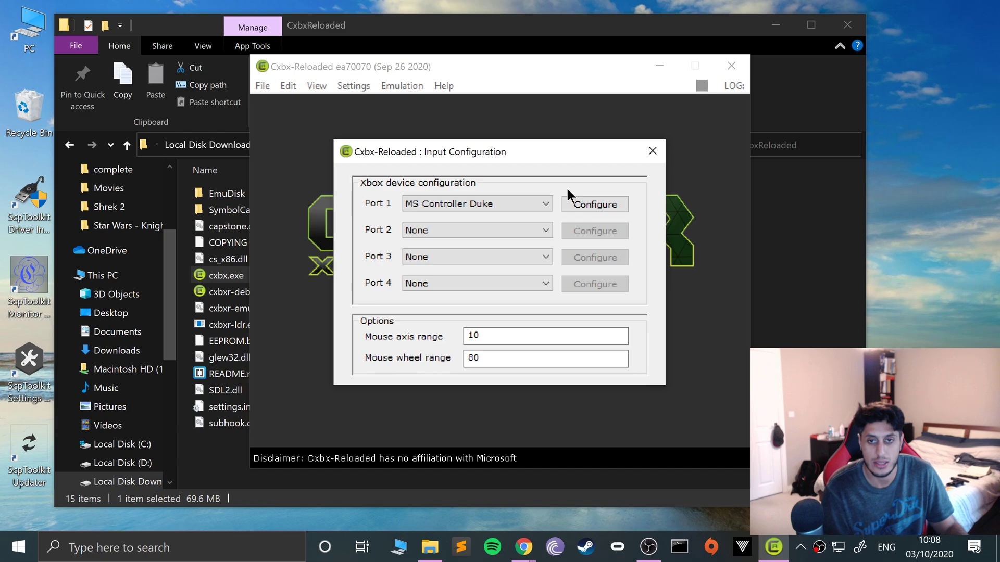
click(571, 206)
click(290, 133)
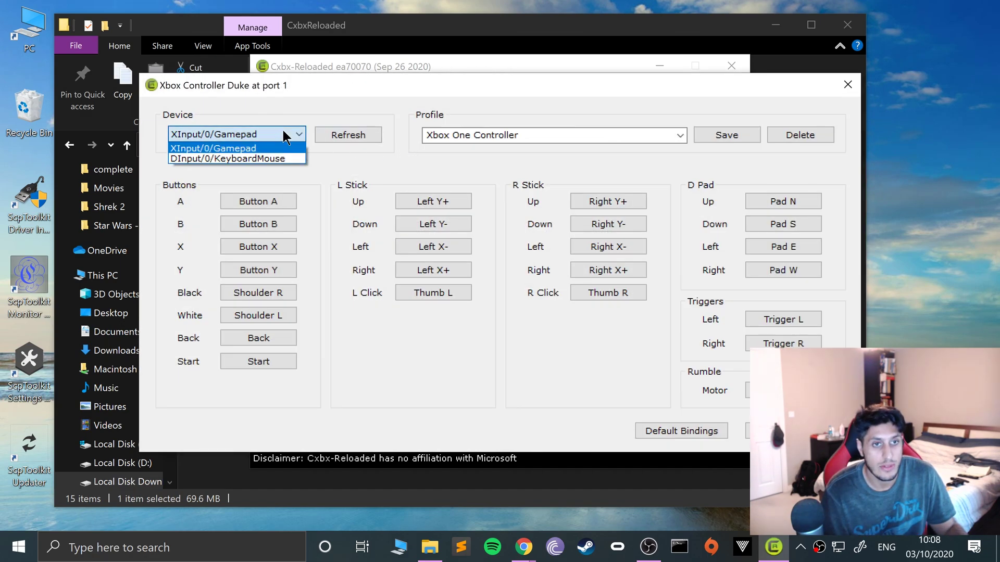
click(226, 148)
click(346, 135)
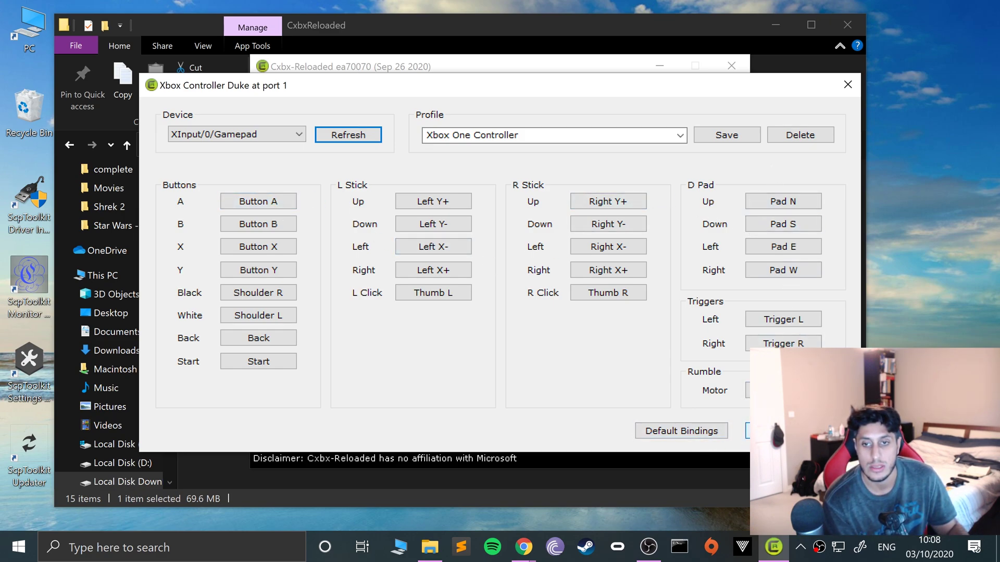
- Replace the profile name with PS3 Controller and clear all existing button bindings
click(678, 137)
click(677, 136)
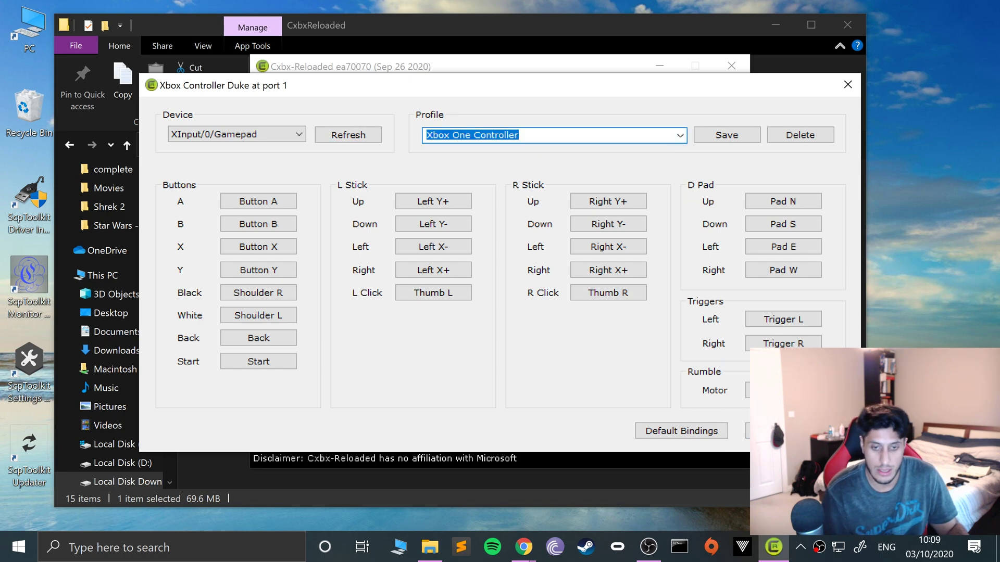
click(518, 135)
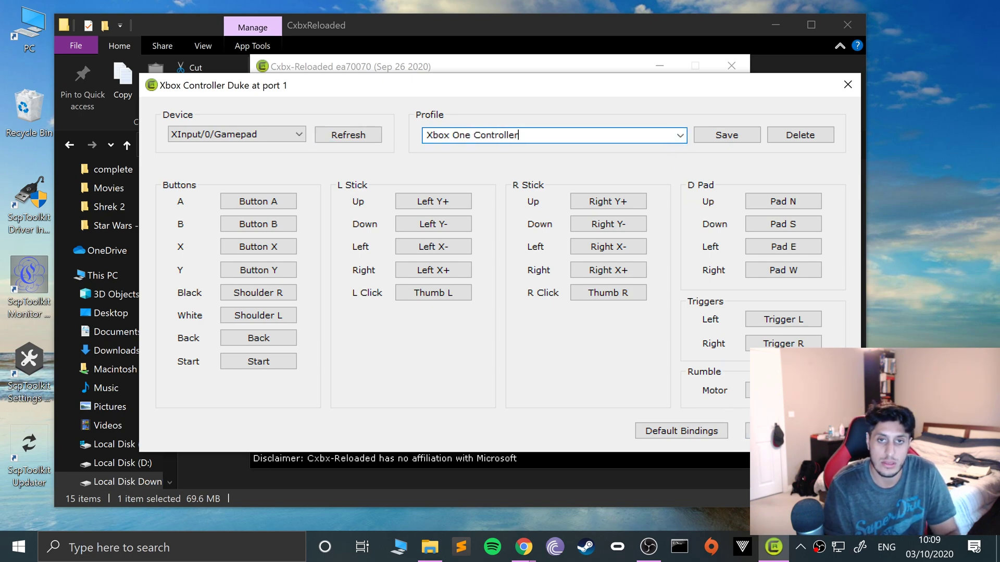
key(BackSpace)
key(BackSpace)
key(BackSpace)
key(BackSpace)
key(BackSpace)
key(BackSpace)
key(BackSpace)
key(BackSpace)
key(BackSpace)
key(BackSpace)
key(BackSpace)
key(BackSpace)
key(BackSpace)
key(BackSpace)
key(BackSpace)
key(BackSpace)
key(BackSpace)
key(BackSpace)
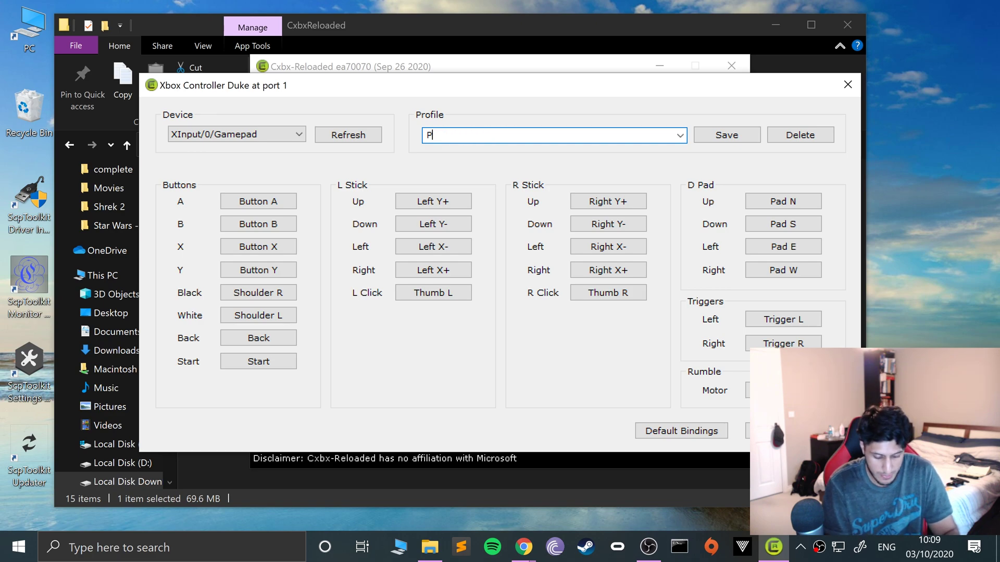
text(PS3 Controller)
click(765, 430)
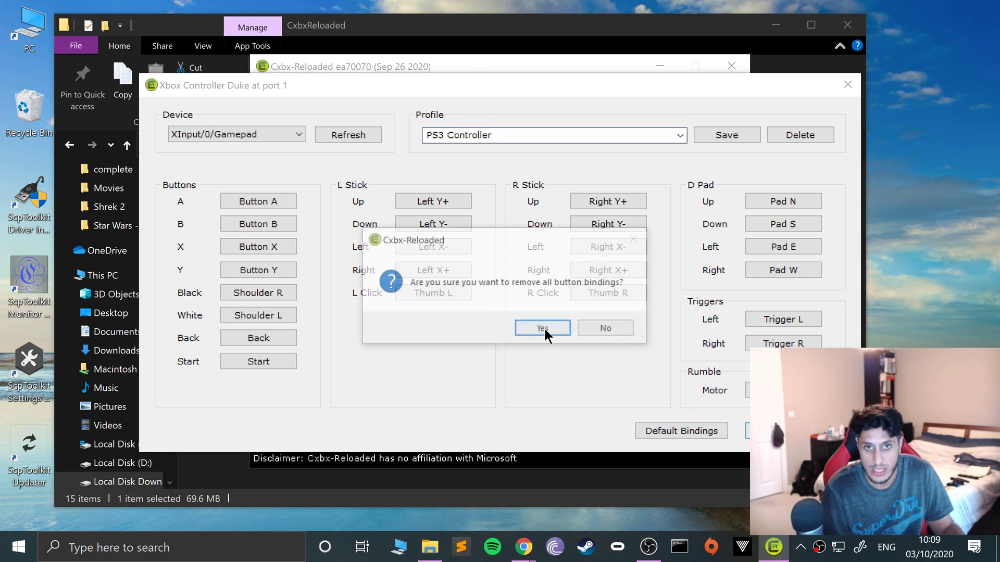
click(545, 328)
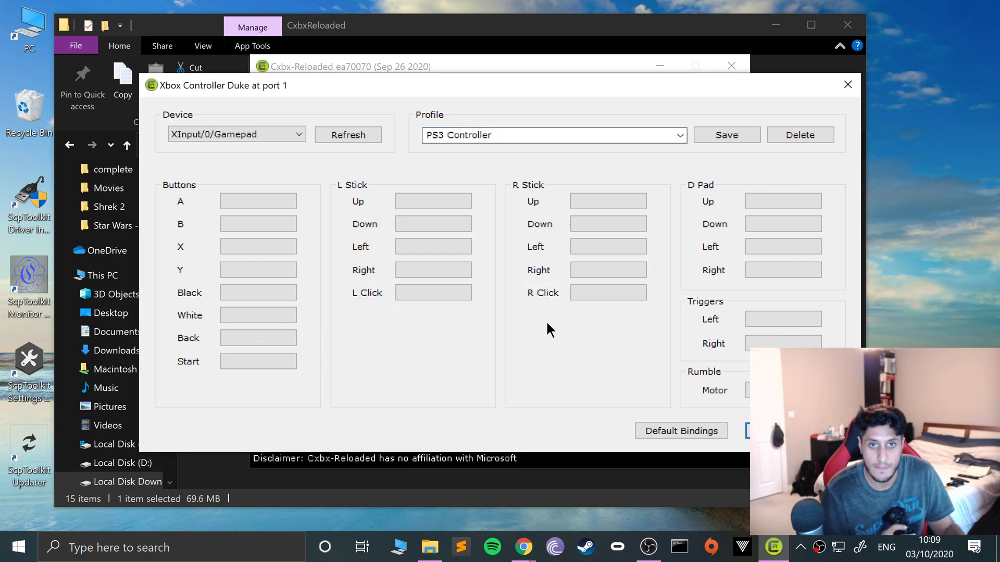
- Bind the A, B, X, Y, Black, White, Back and Start buttons, using Shoulder R for Black and Shoulder L for White
click(238, 194)
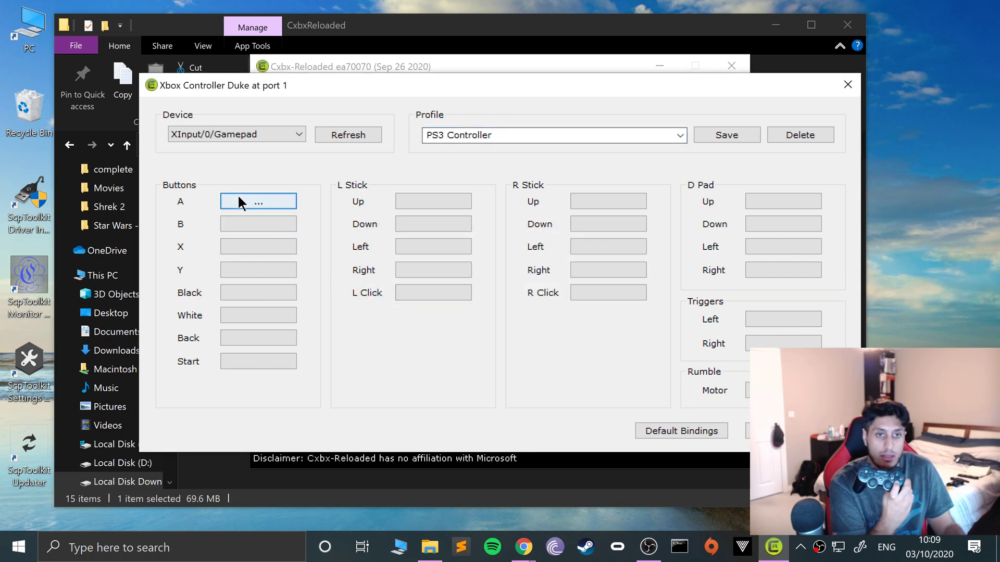
click(242, 227)
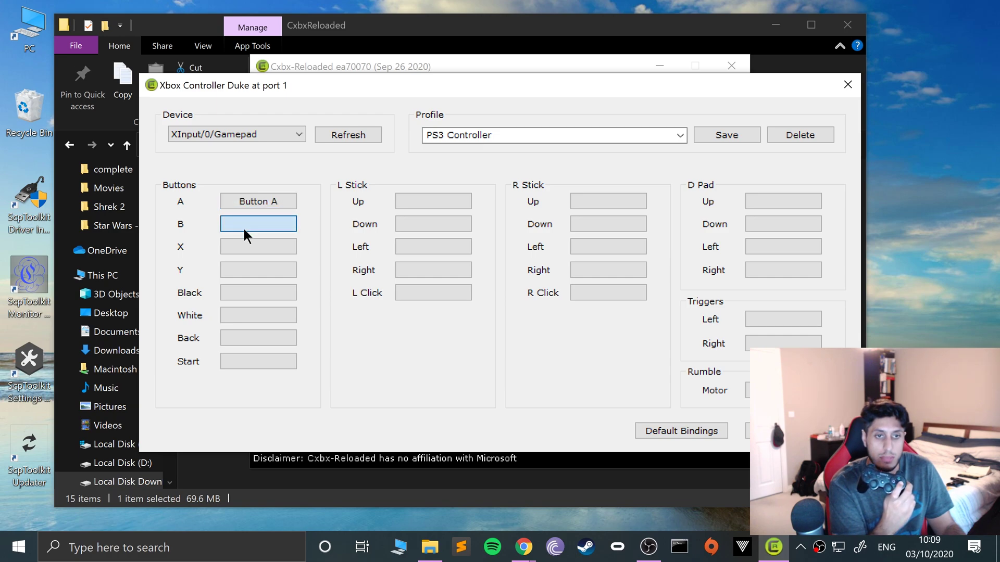
click(243, 245)
click(243, 267)
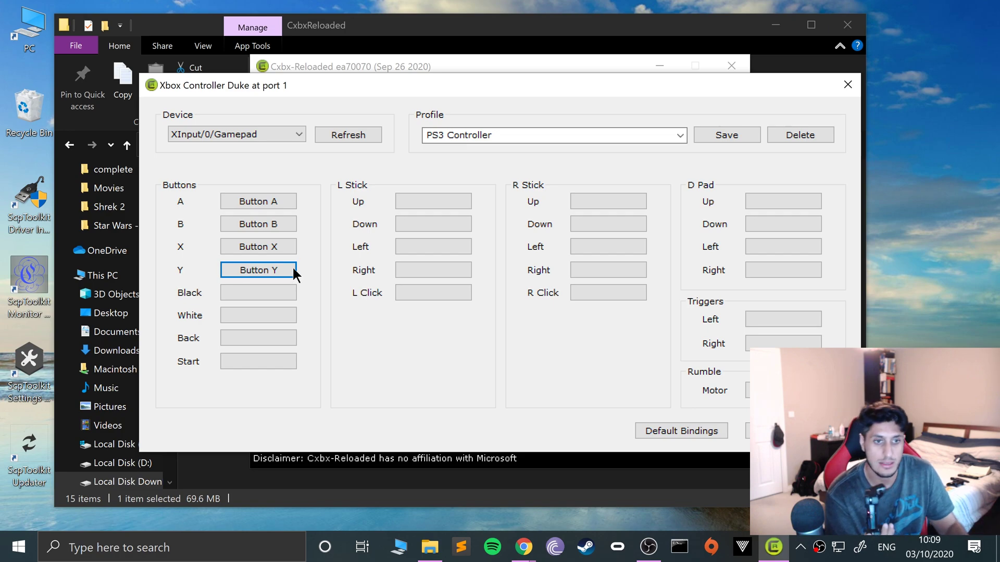
click(259, 289)
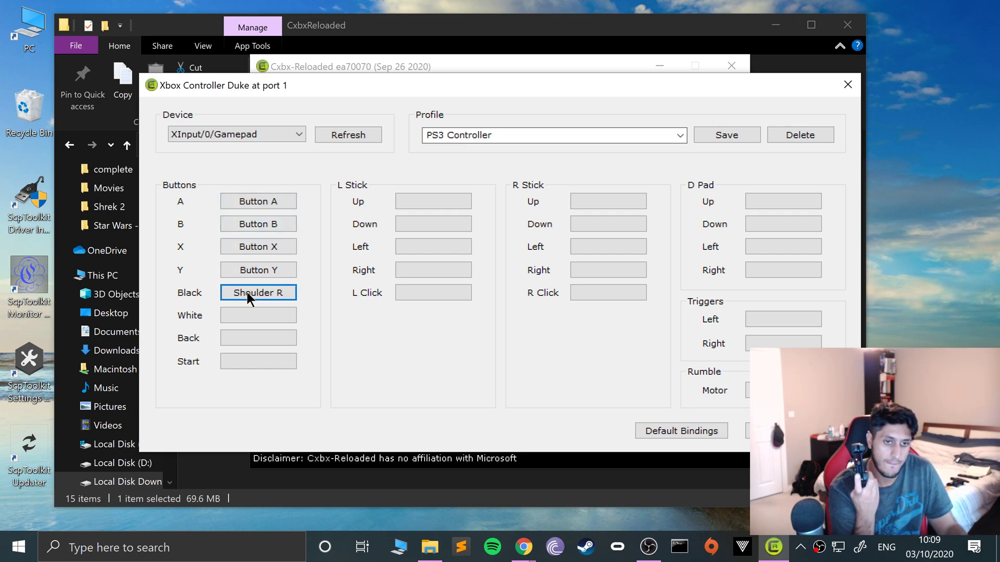
click(223, 312)
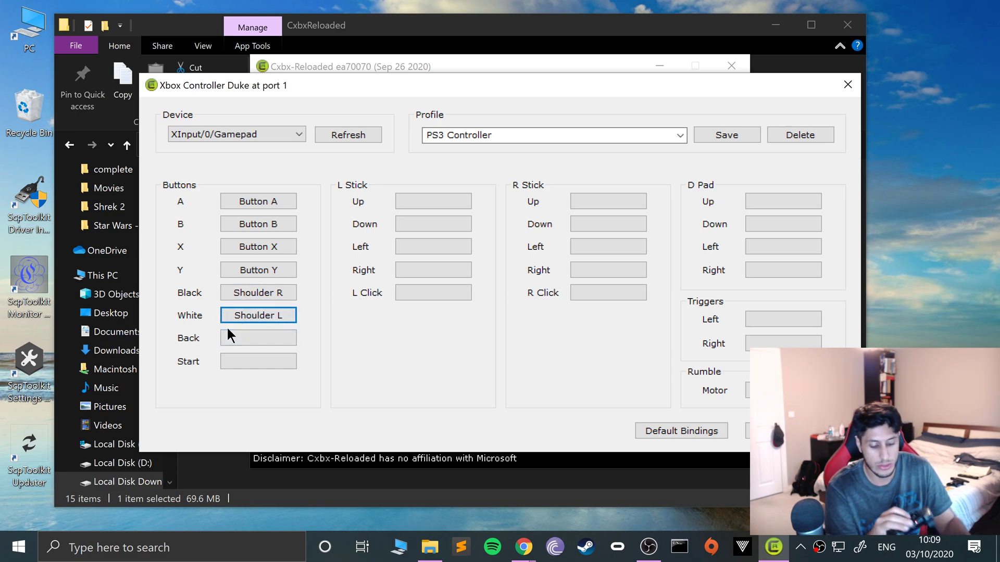
click(229, 332)
click(225, 362)
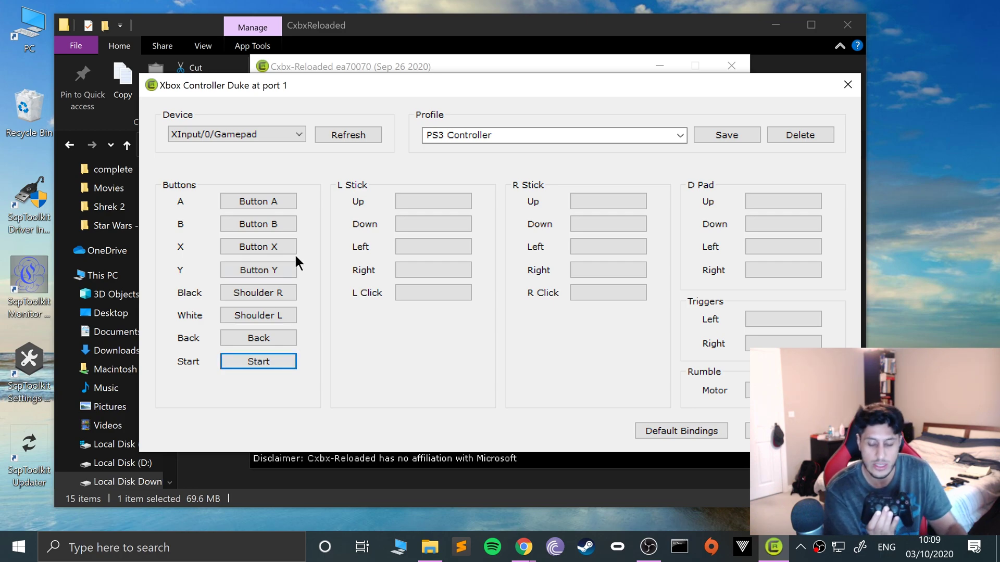
- Bind the L Stick to Left Y+, Left Y-, Left X- and Left X+, and L Click to Thumb L
click(407, 198)
click(409, 223)
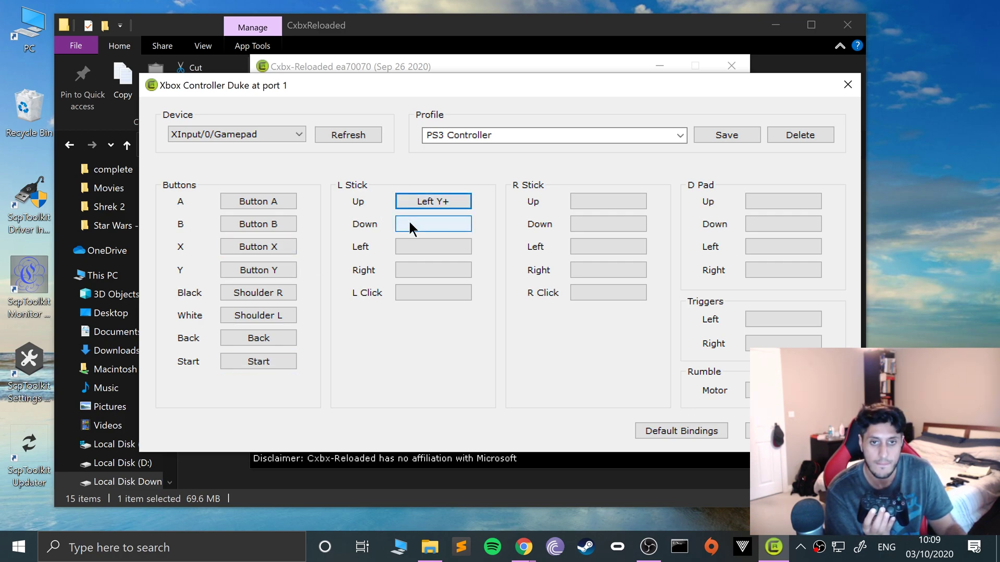
click(413, 249)
click(418, 268)
click(416, 291)
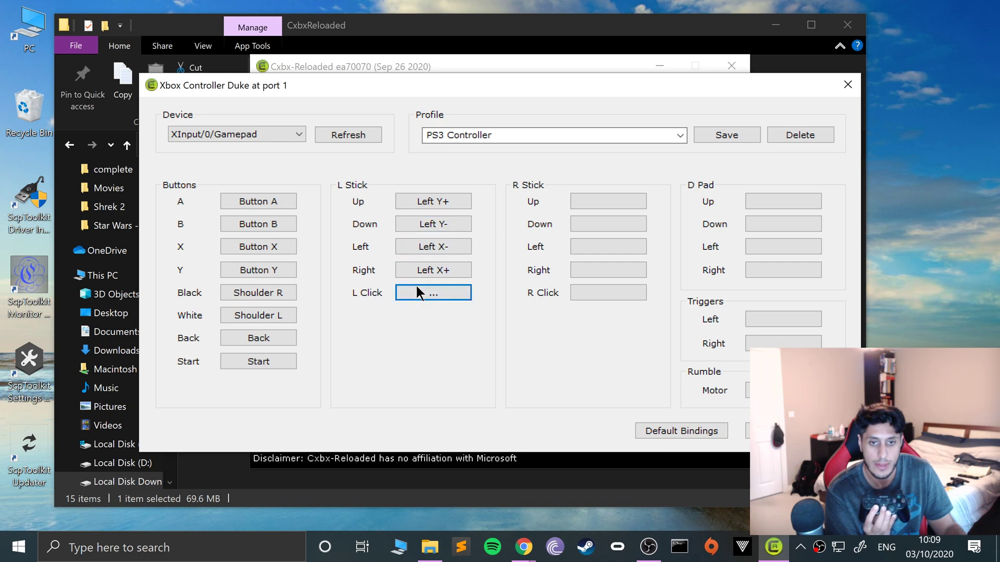
- Bind R Click to Thumb R and the R Stick directions to Right X+, Right X-, Right Y- and Right Y+
click(592, 292)
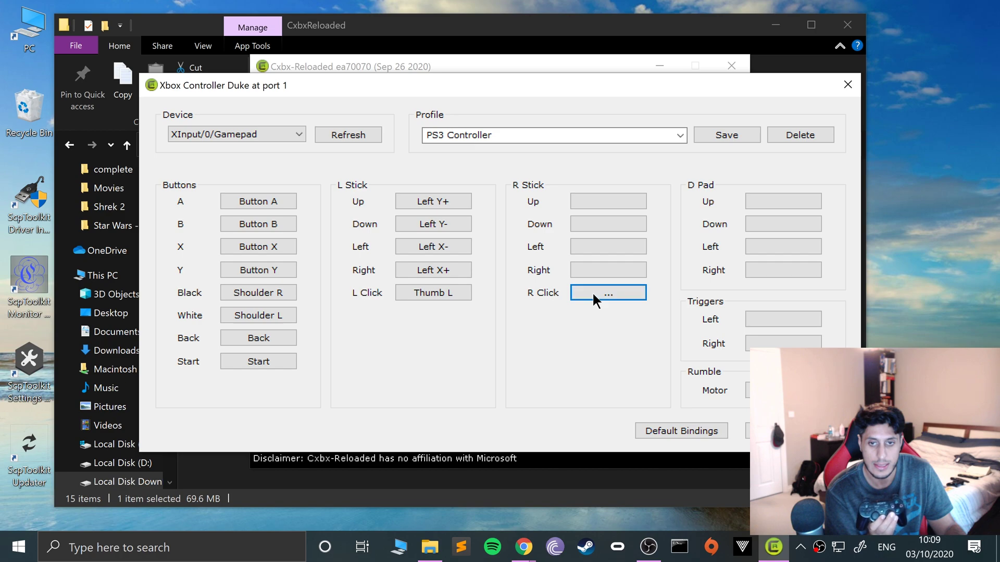
click(583, 271)
click(589, 245)
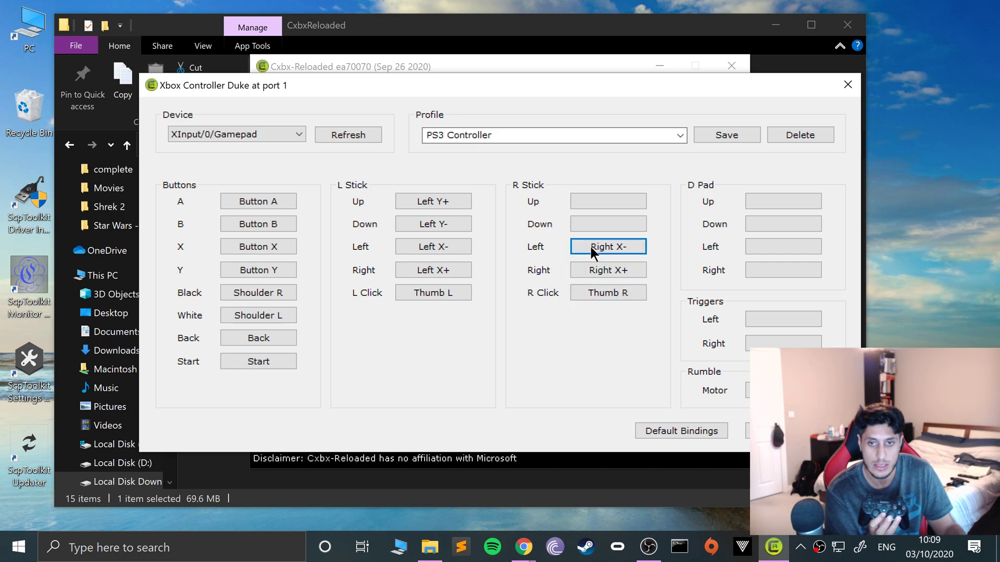
click(586, 227)
click(584, 205)
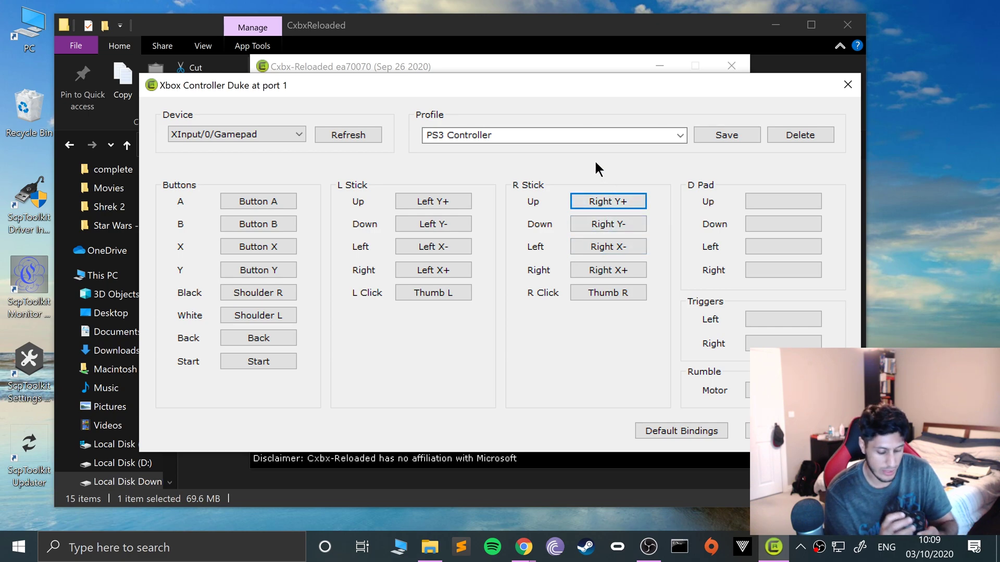
- Bind the D Pad directions Up, Down, Left and Right to Pad N, Pad S, Pad W and Pad E
click(763, 203)
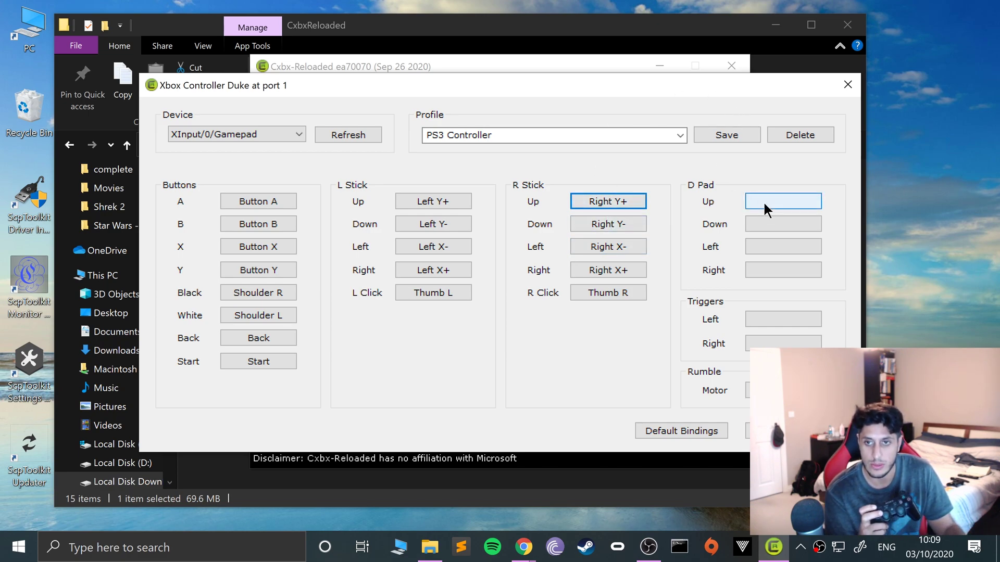
click(760, 224)
click(761, 246)
click(760, 265)
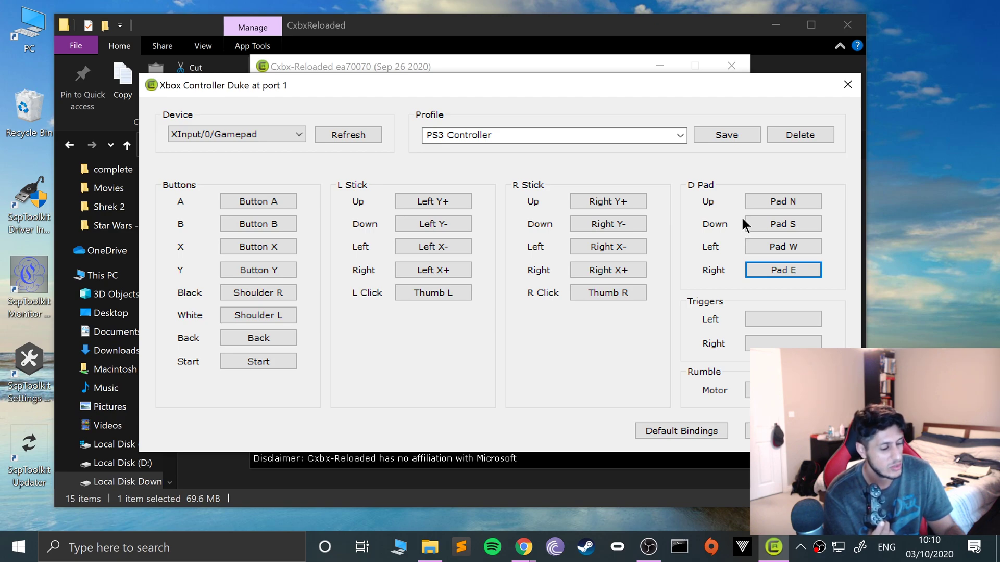
- Bind the left and right triggers to Trigger L and Trigger R, and save the PS3 Controller profile
click(780, 318)
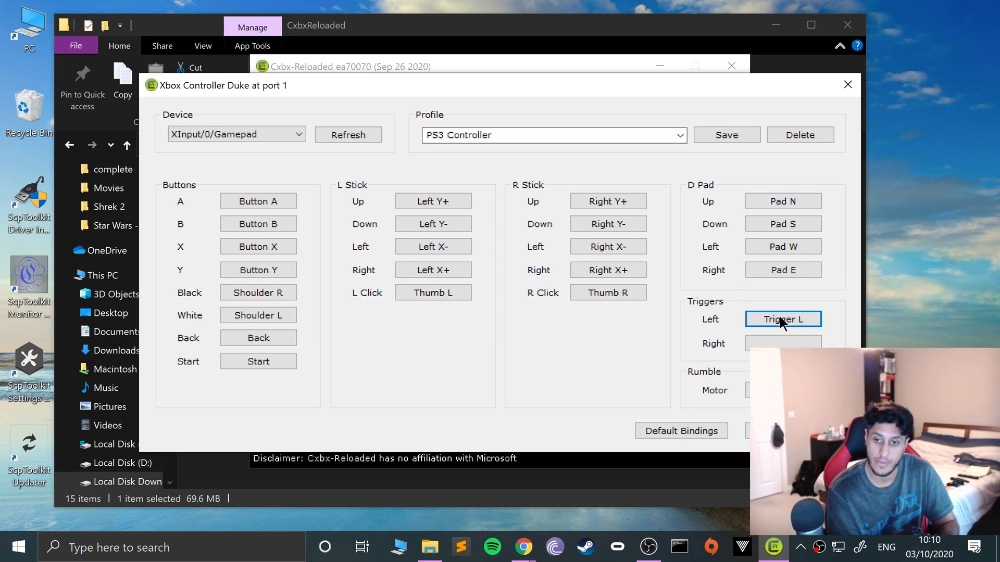
click(771, 339)
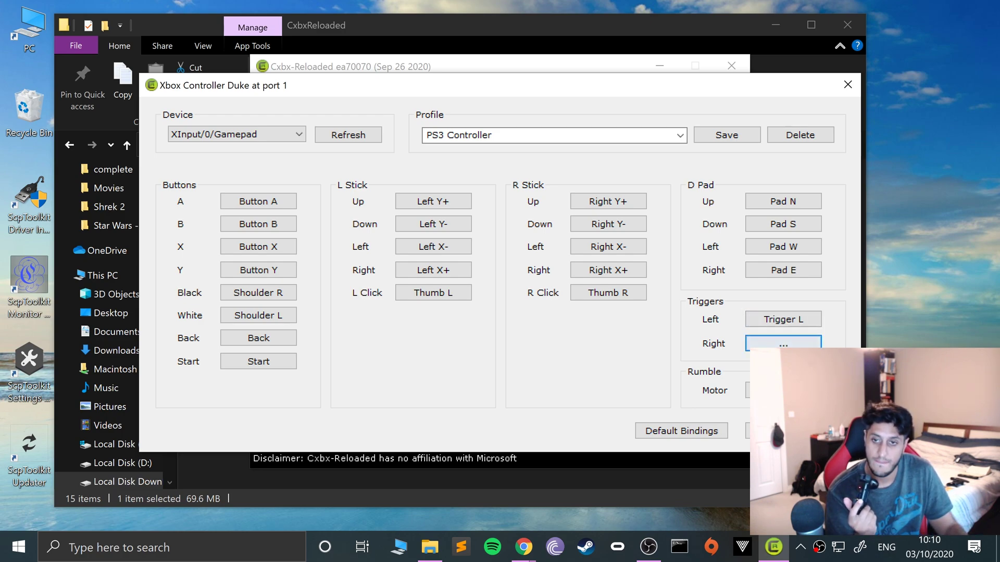
click(711, 139)
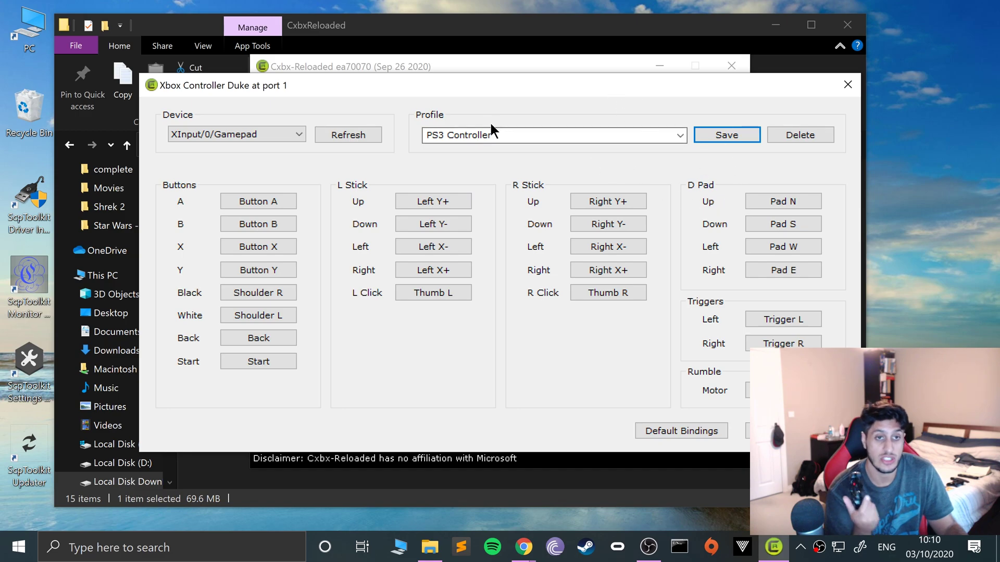
click(847, 84)
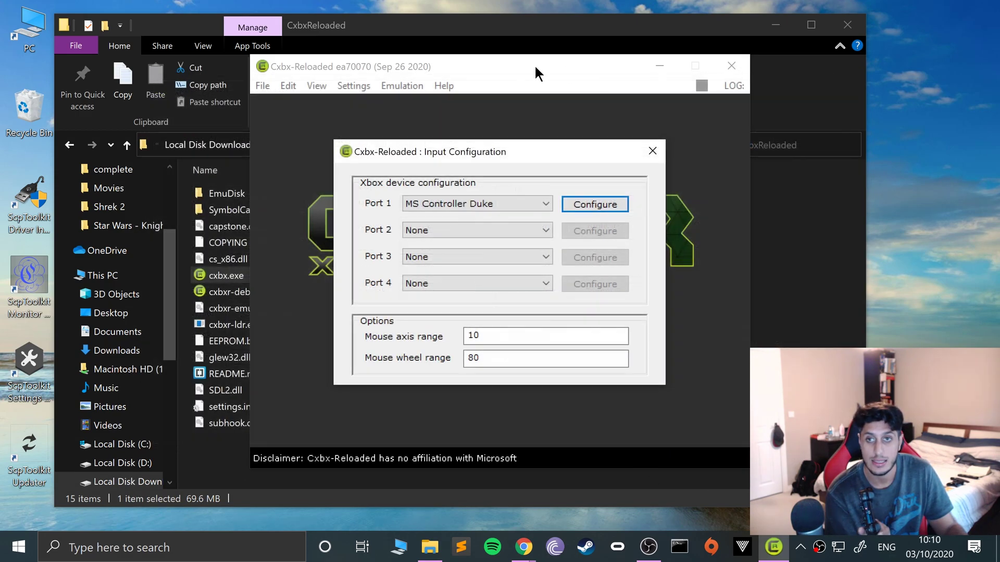
- Reselect MS Controller Duke for Port 1 and review its saved bindings before closing the input configuration
click(453, 202)
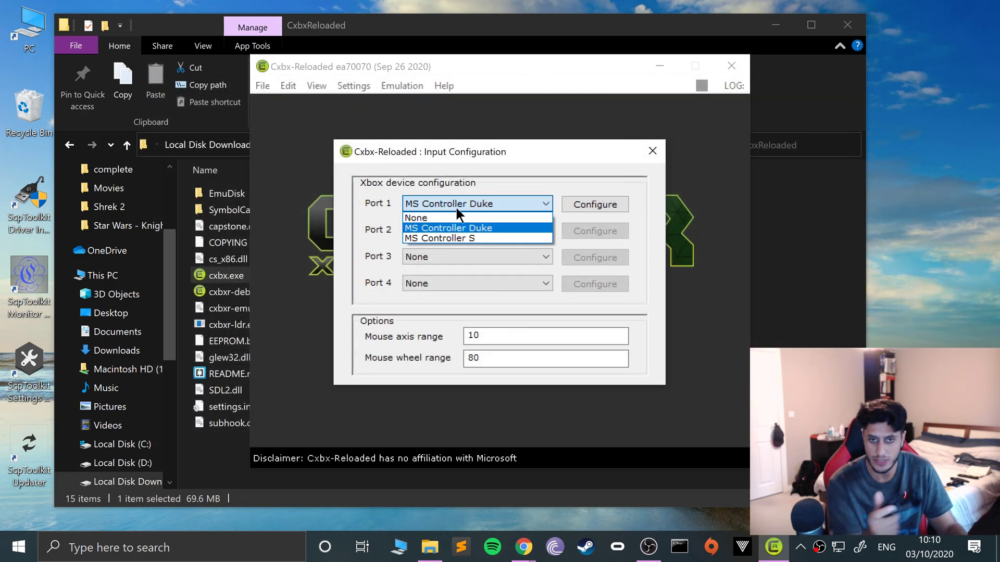
click(517, 223)
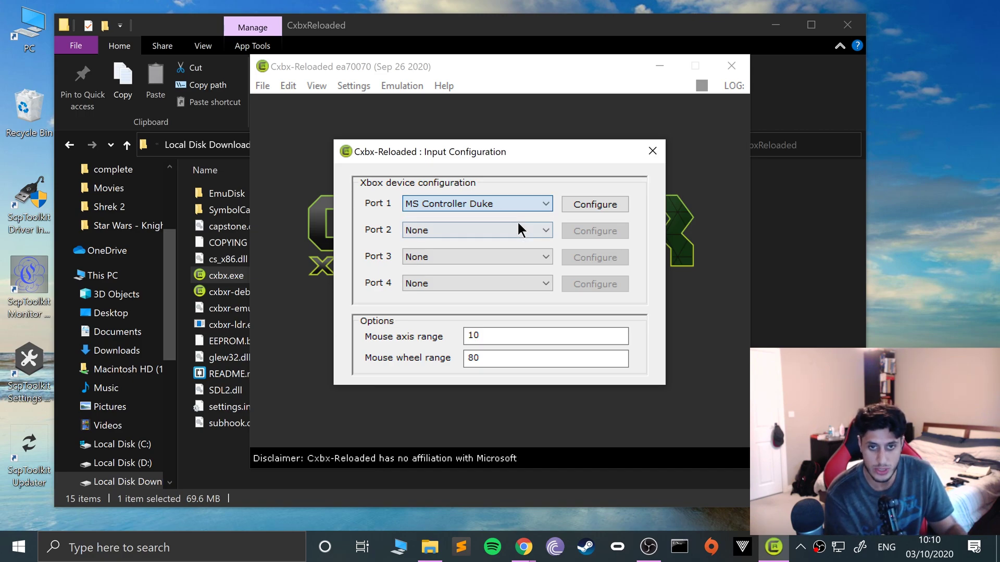
click(579, 203)
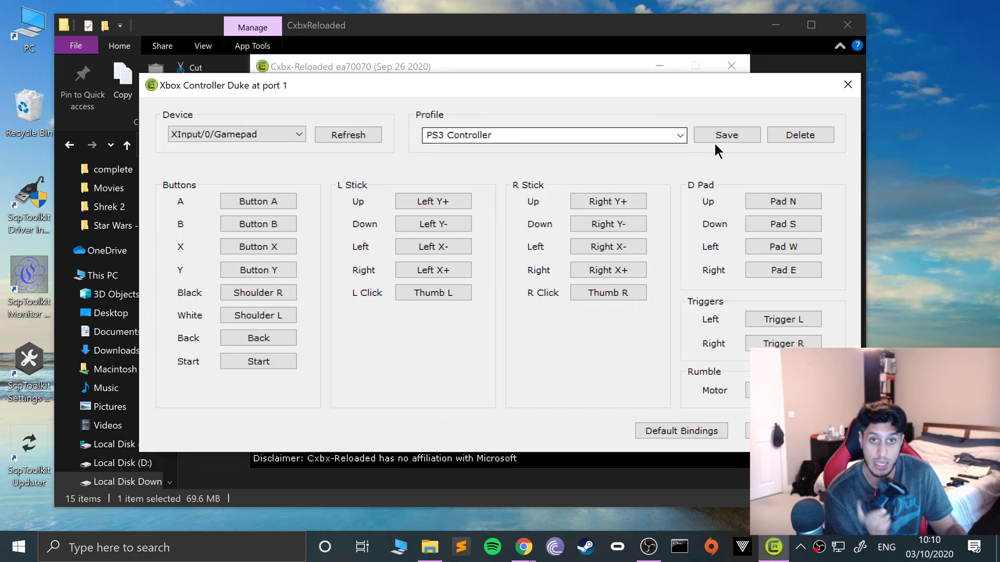
click(847, 84)
click(652, 150)
- Load the recent Shrek 2 game file, accept continuing past the signature warning, and start its emulation
click(353, 86)
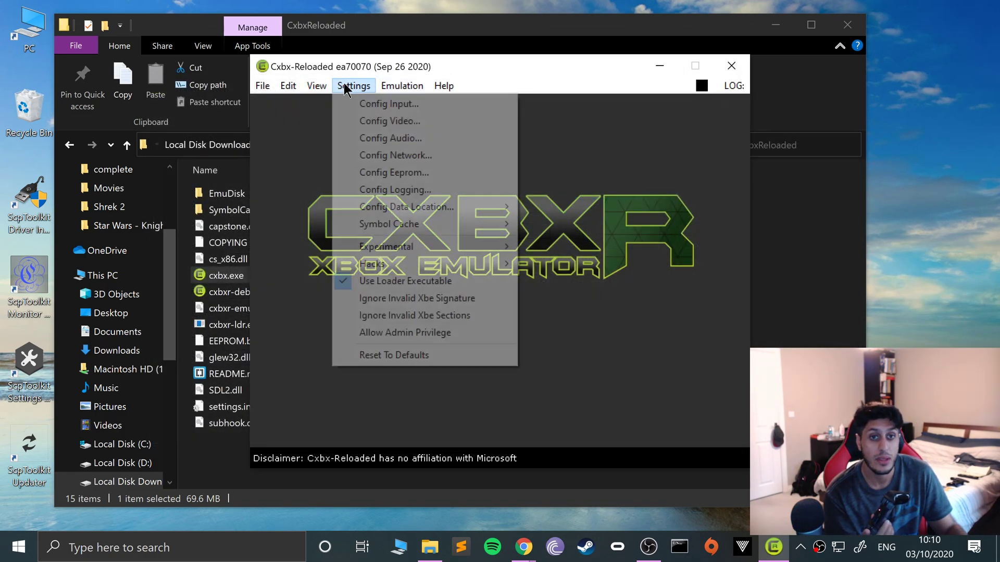
mouse_move(262, 86)
mouse_move(286, 200)
click(446, 199)
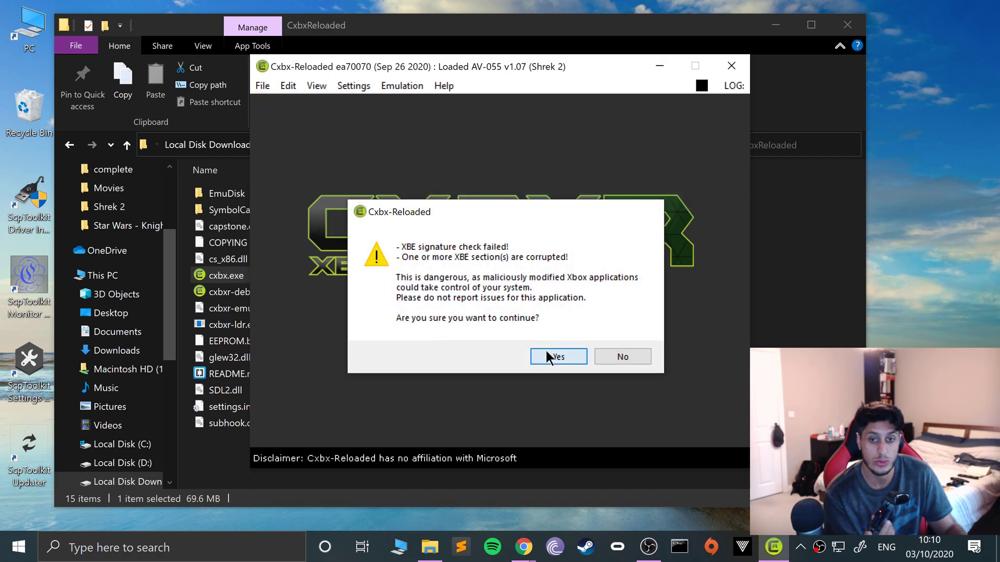
click(546, 353)
click(380, 83)
click(404, 106)
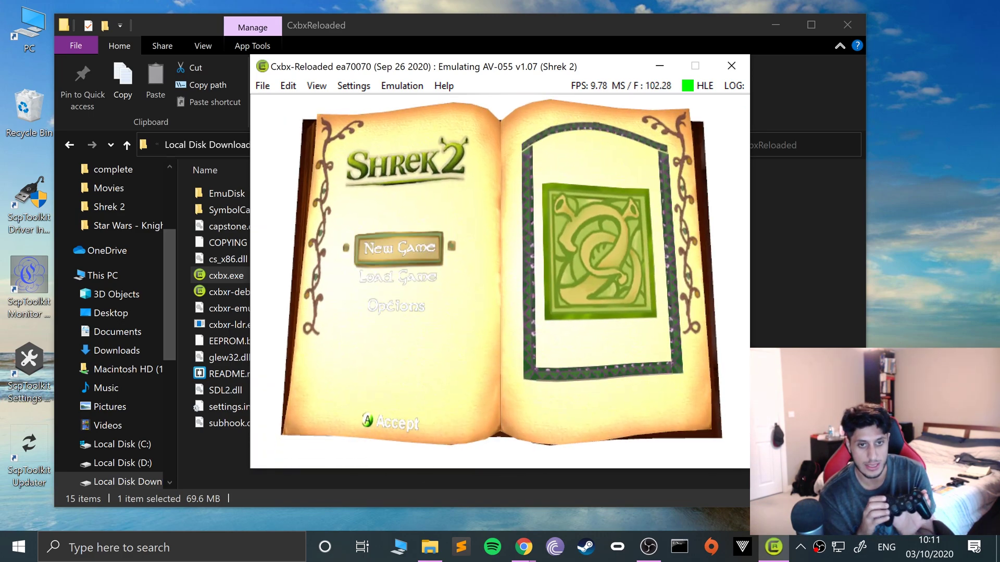
- Test the controller by moving between New Game and Load Game in the Shrek 2 menu, then return to the CxbxReloaded folder
key(Down)
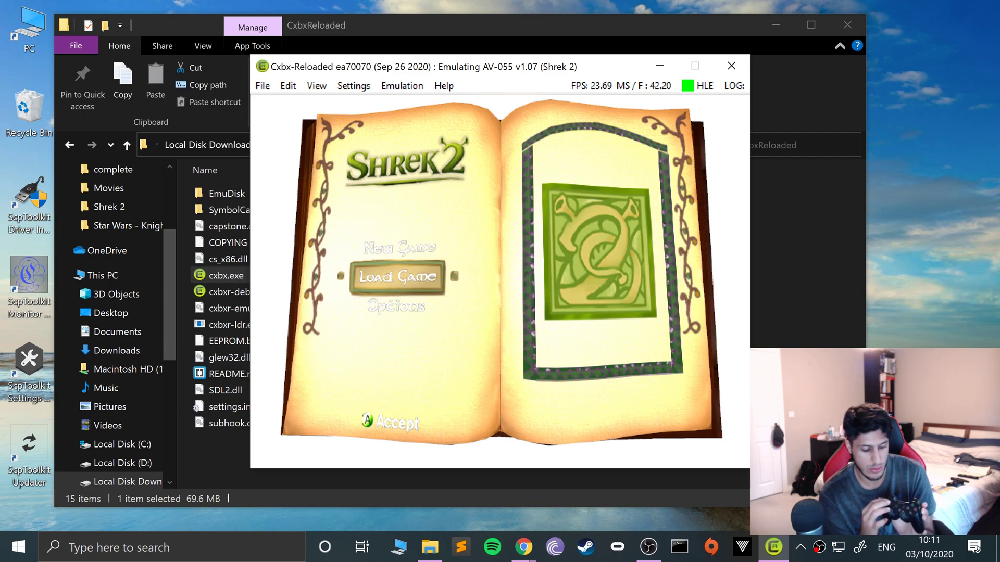
key(Up)
key(Return)
key(Escape)
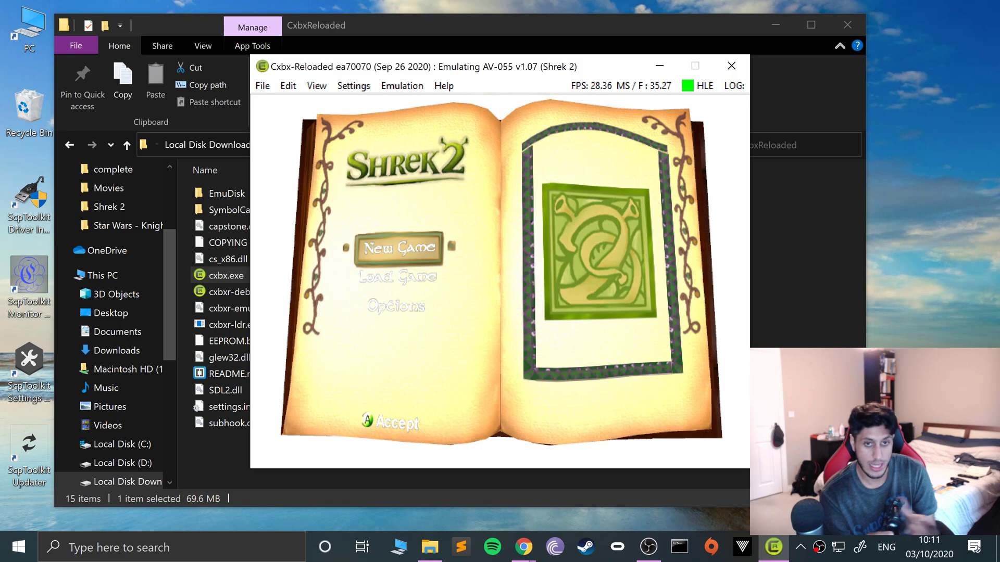
click(849, 239)
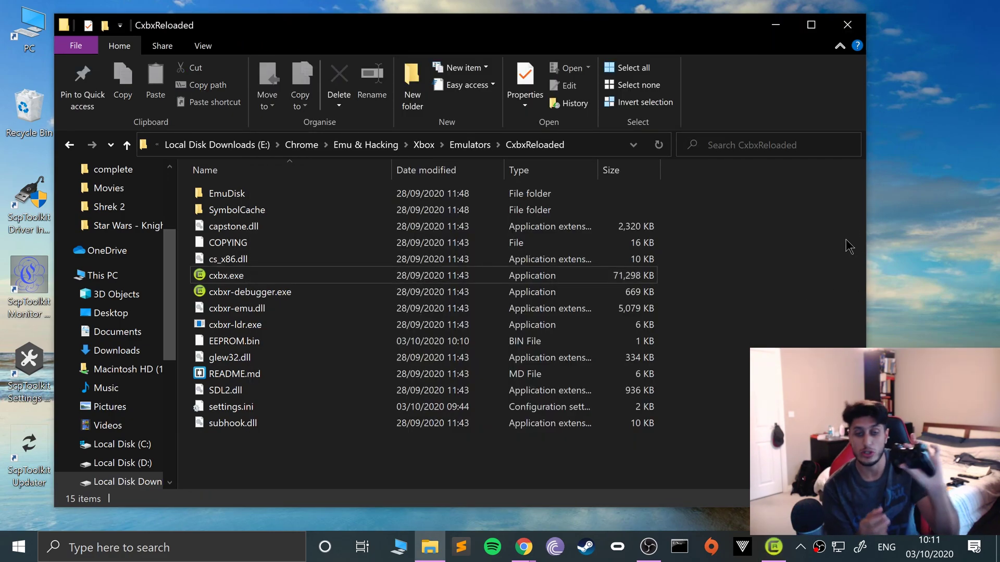